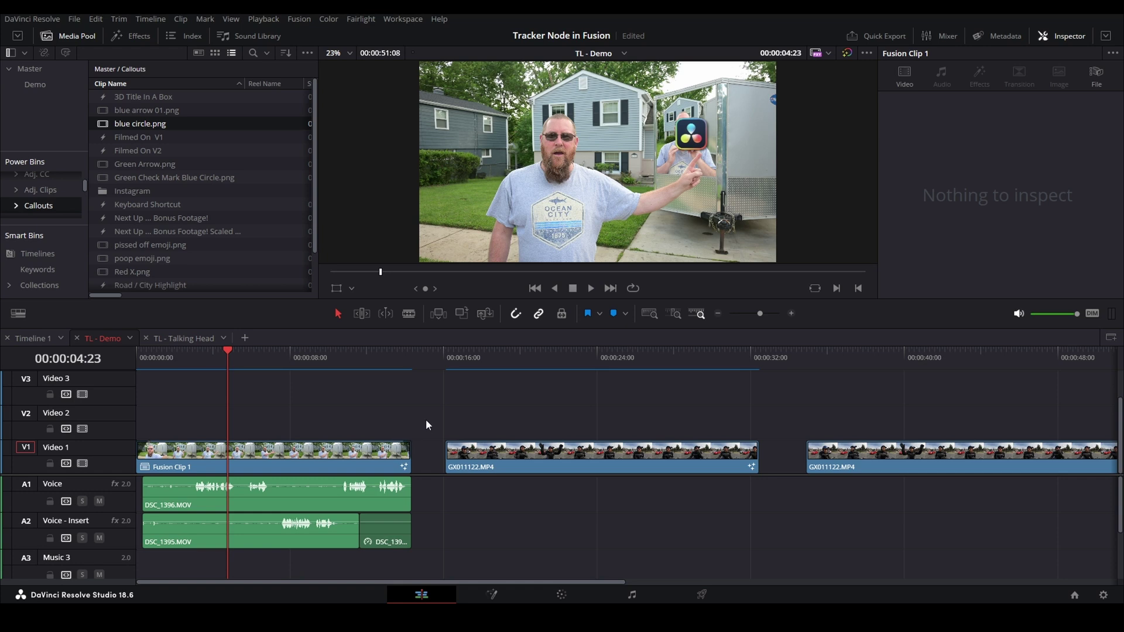
Step: Review the finished blue circle callout in the second clip on the timeline, from its start to 00:00:21:04
click(446, 357)
drag(596, 388, 441, 374)
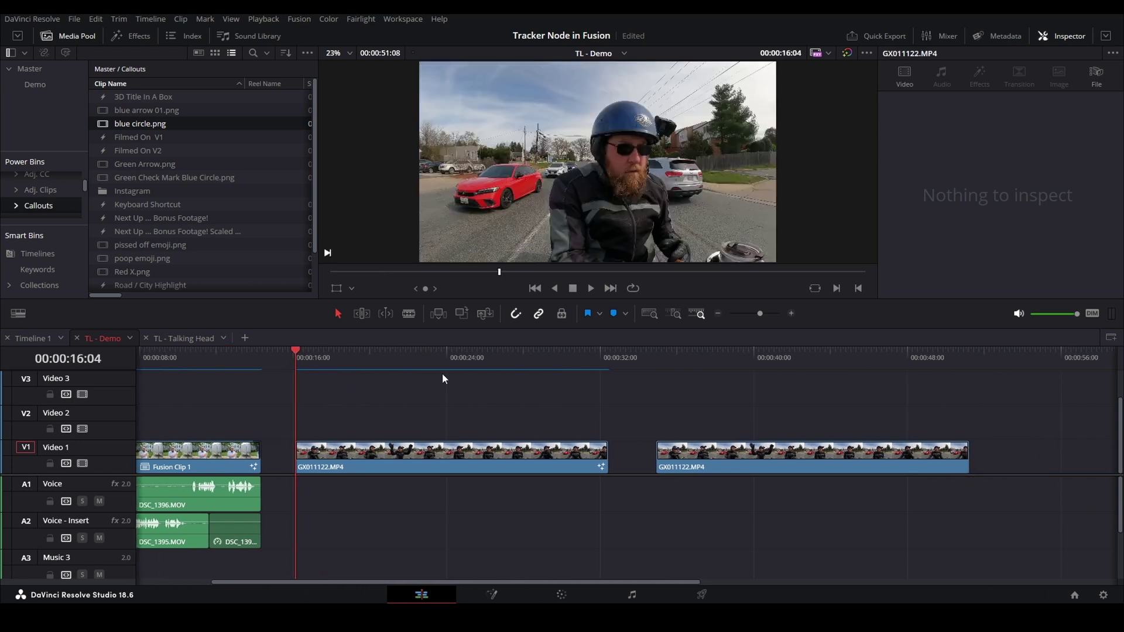
click(390, 361)
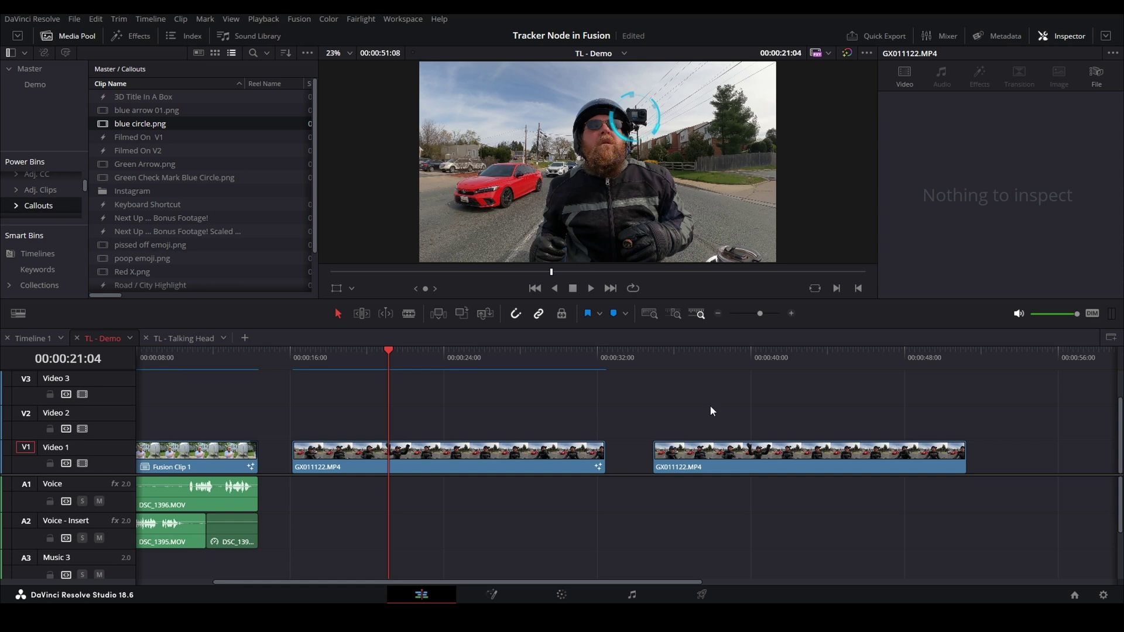
Step: Convert the last GX011122.MP4 clip on Video 1 into a Fusion clip and open it in the Fusion page
scroll(567, 391, right, 3)
click(513, 358)
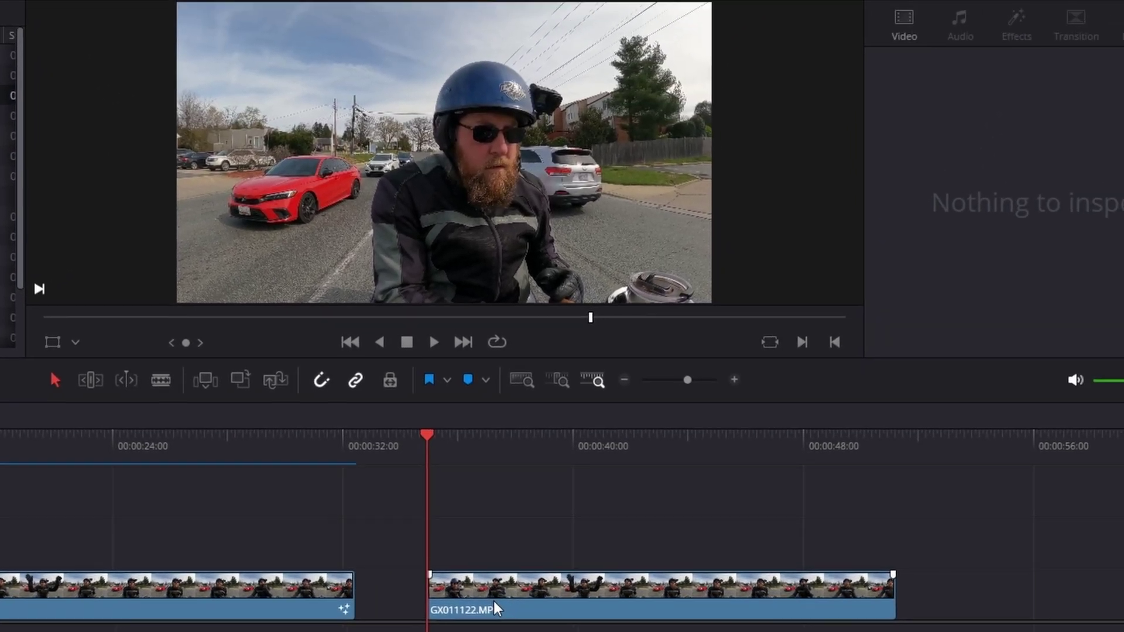
right_click(493, 608)
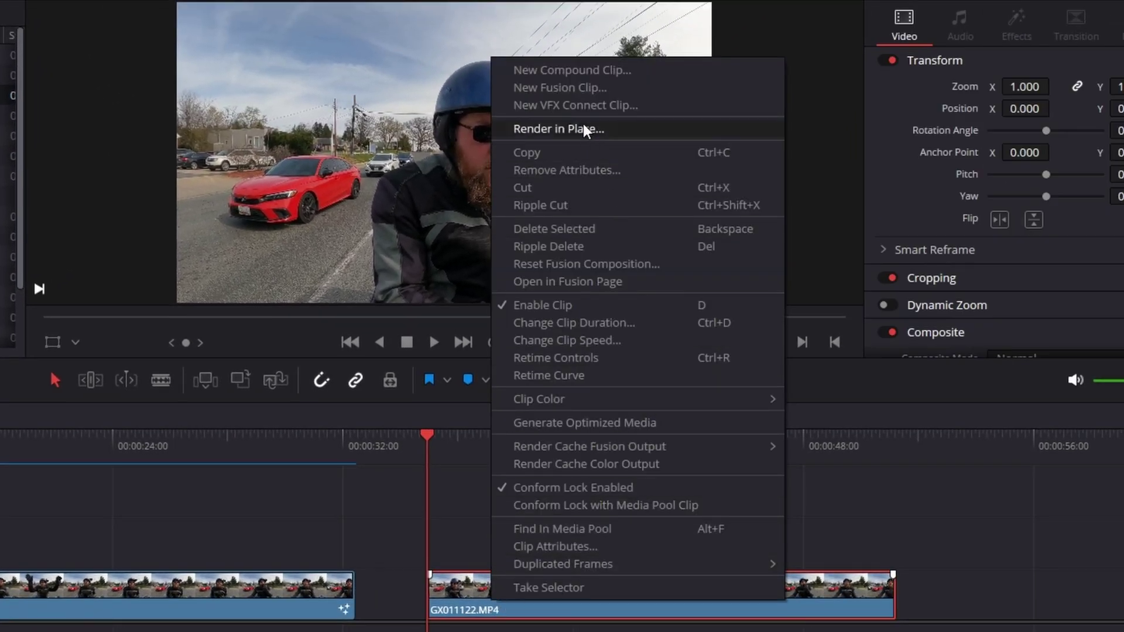
click(575, 89)
right_click(493, 584)
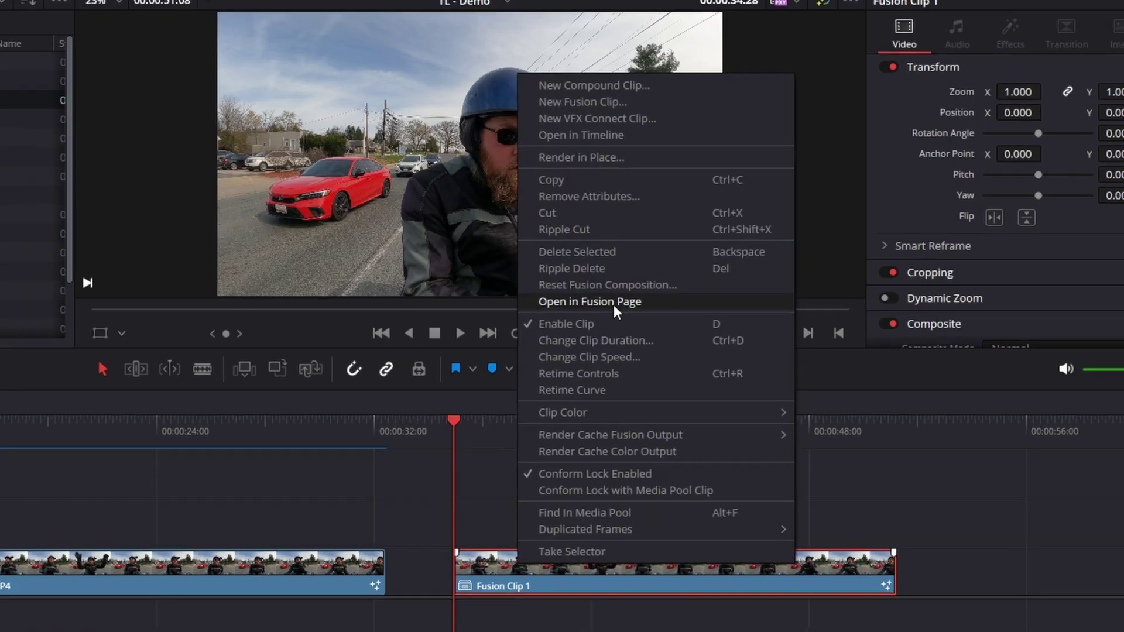
click(586, 308)
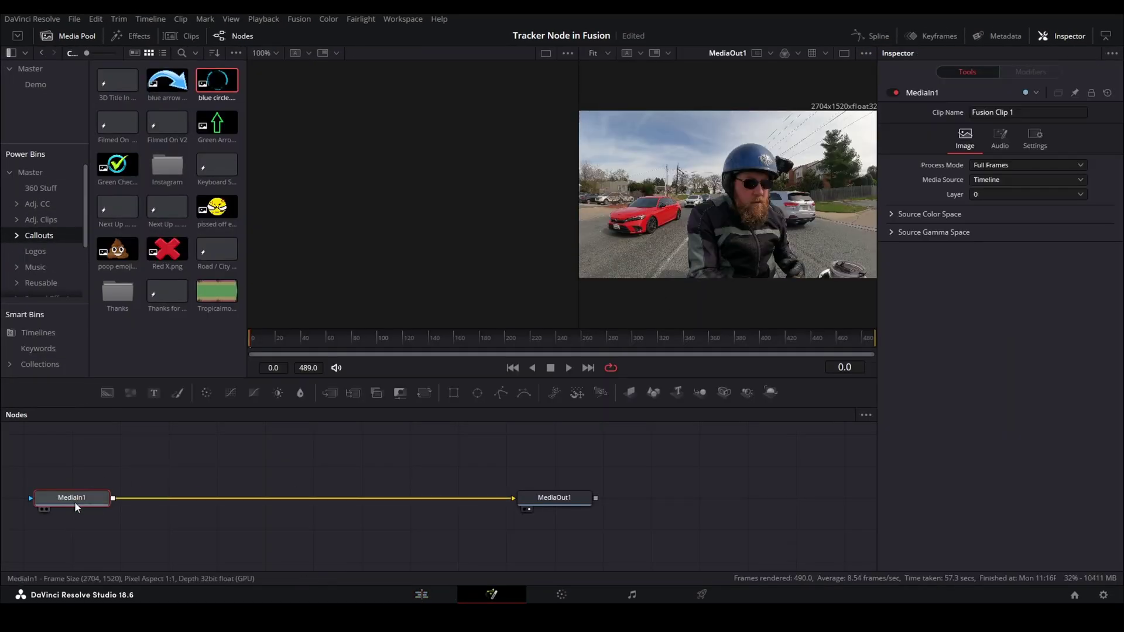
Step: Show MediaIn1 in the first viewer and add a Tracker node between MediaIn1 and MediaOut1
mouse_move(75, 501)
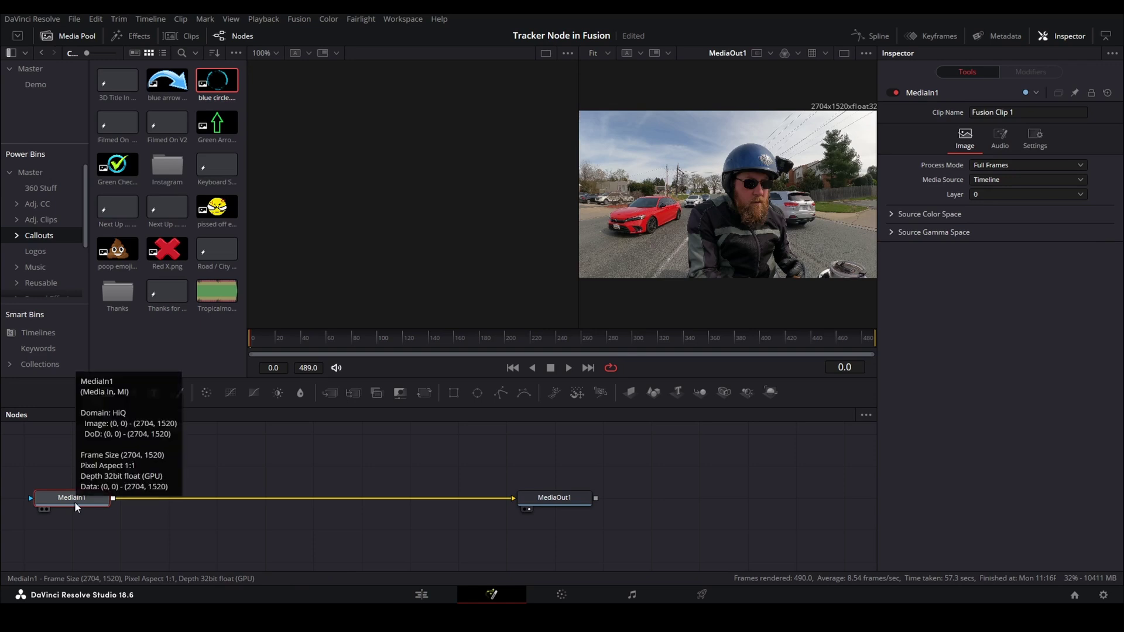
key(1)
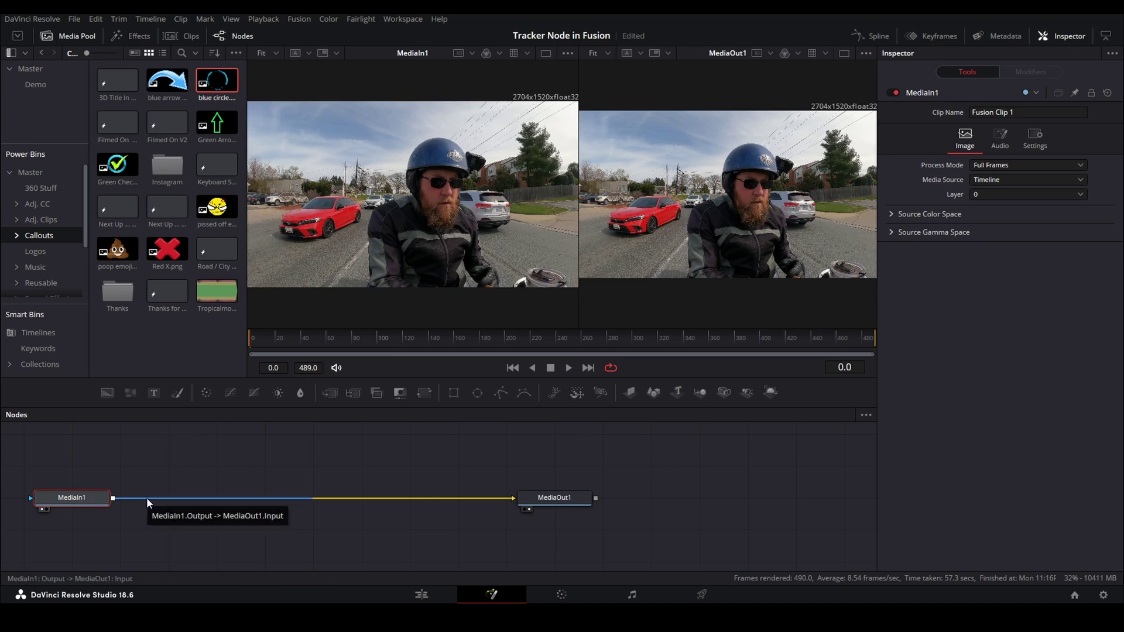
key(shift+space)
text(transf)
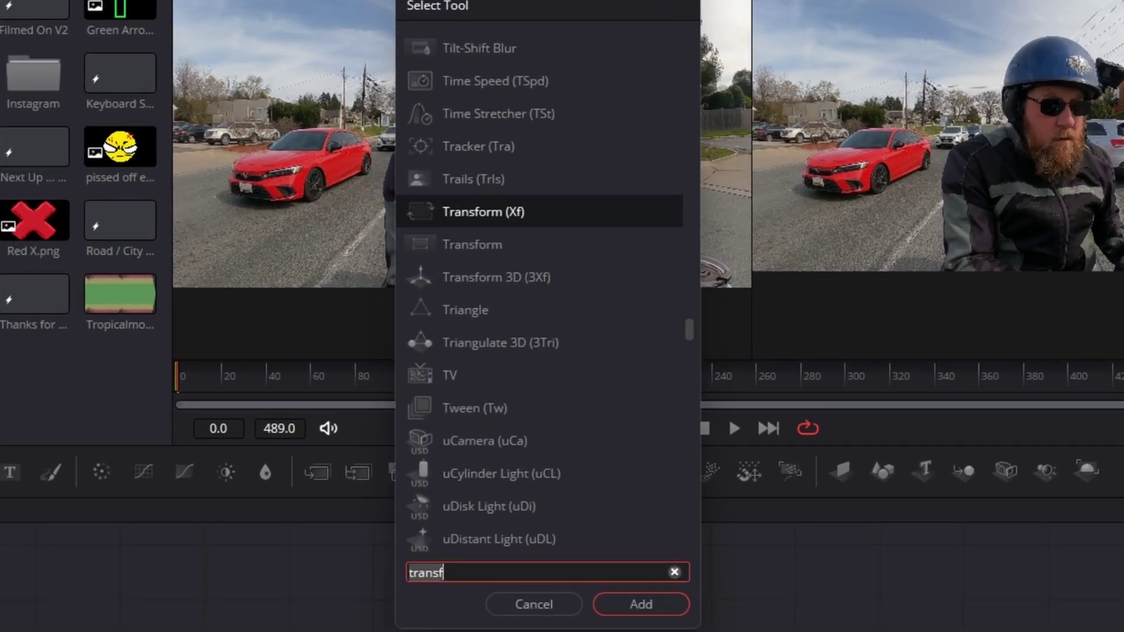
key(BackSpace)
key(BackSpace)
key(BackSpace)
text(ck)
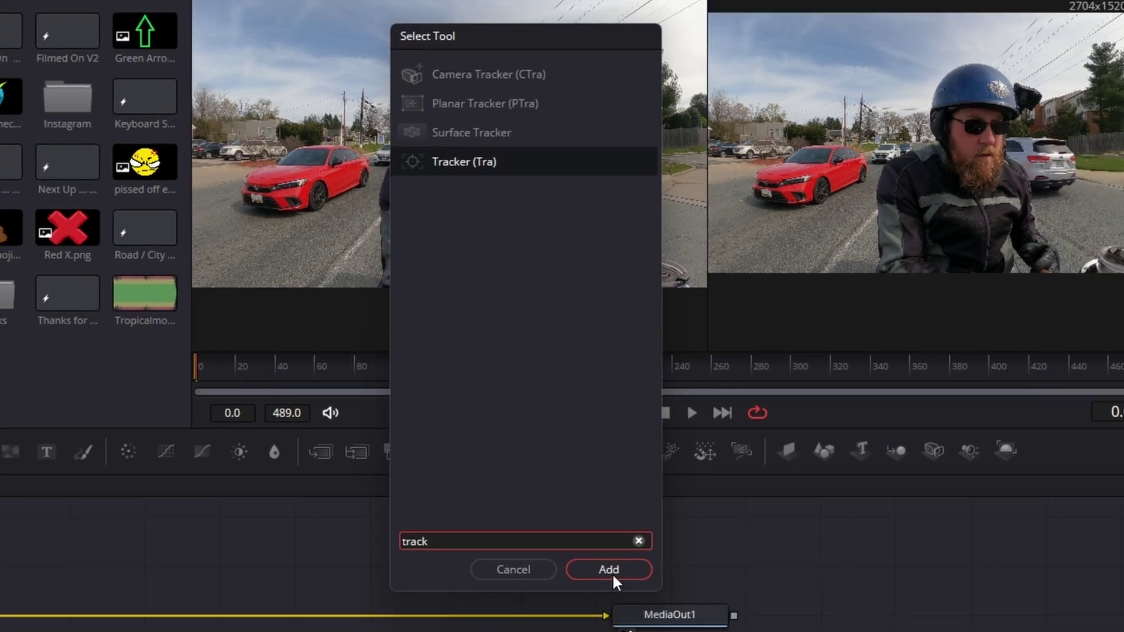
click(644, 609)
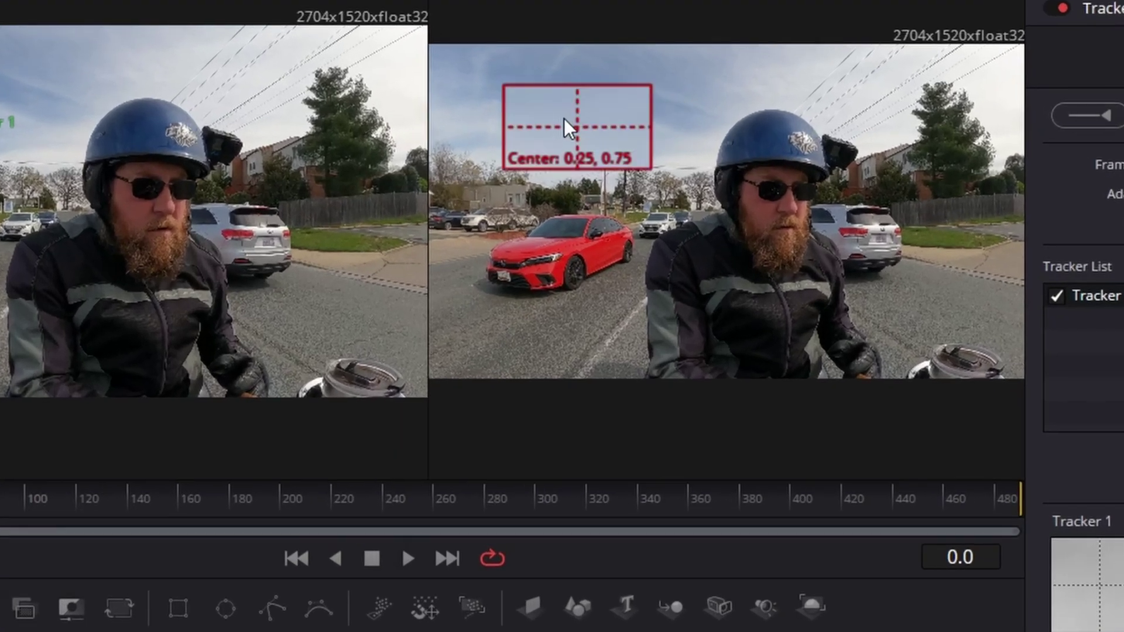
Step: Place the tracker pattern over the front of the helmet-mounted camera, at a center of about 0.72, 0.68
drag(563, 118, 842, 139)
scroll(854, 147, up, 5)
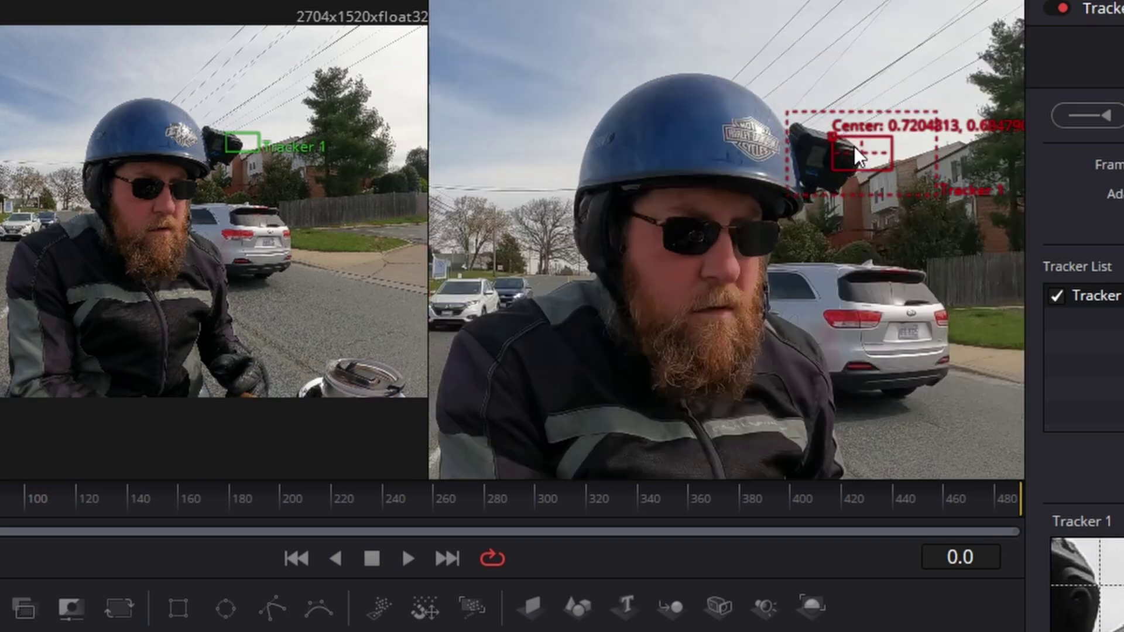
drag(900, 252, 739, 286)
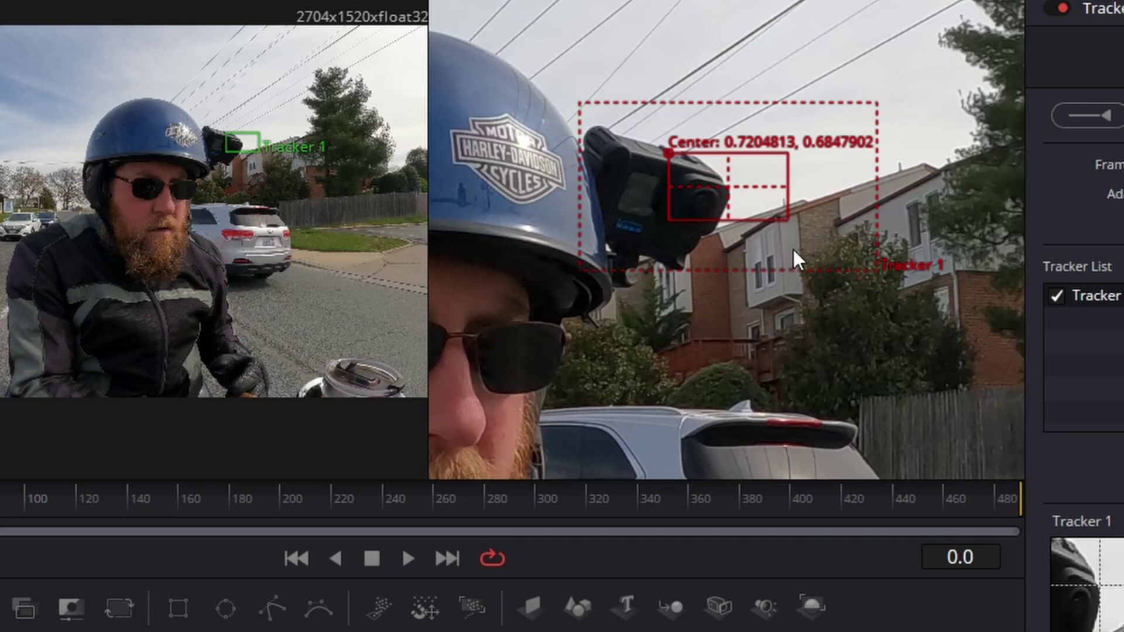
scroll(751, 170, down, 4)
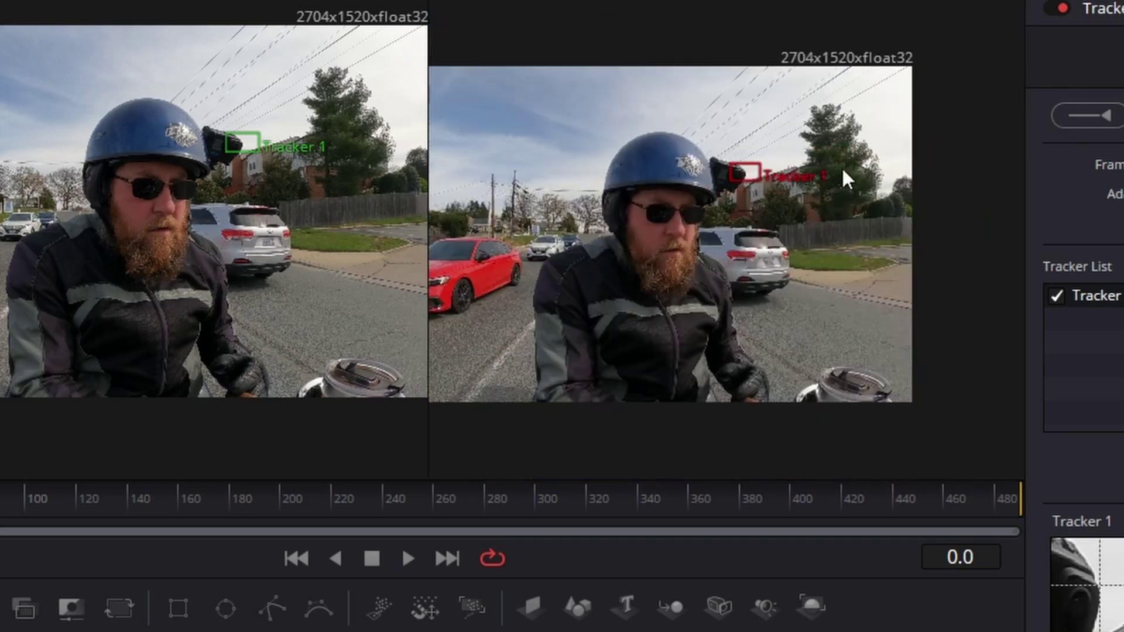
scroll(754, 181, up, 4)
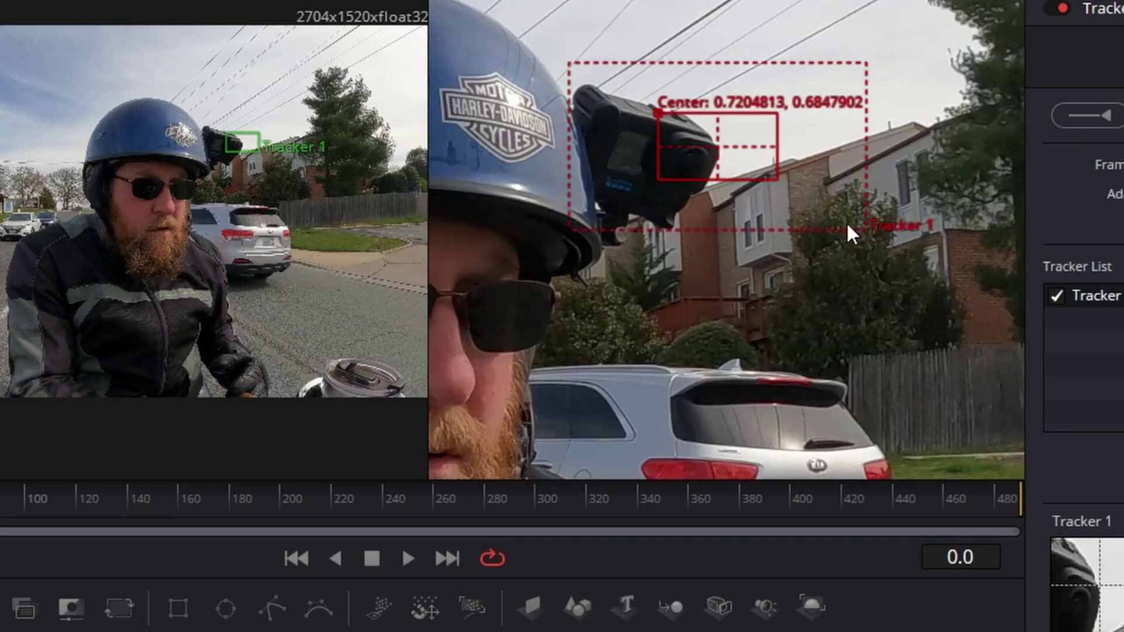
drag(853, 230, 887, 226)
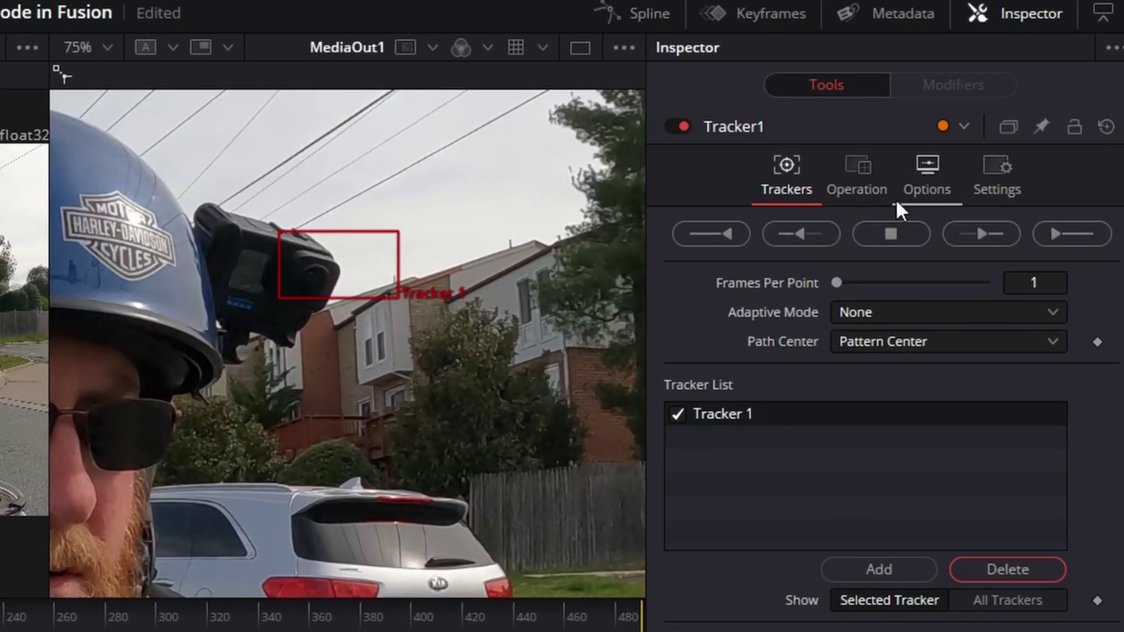
Step: Set the tracker's Adaptive Mode to Best match with a Match Tolerance of 0.4
click(880, 313)
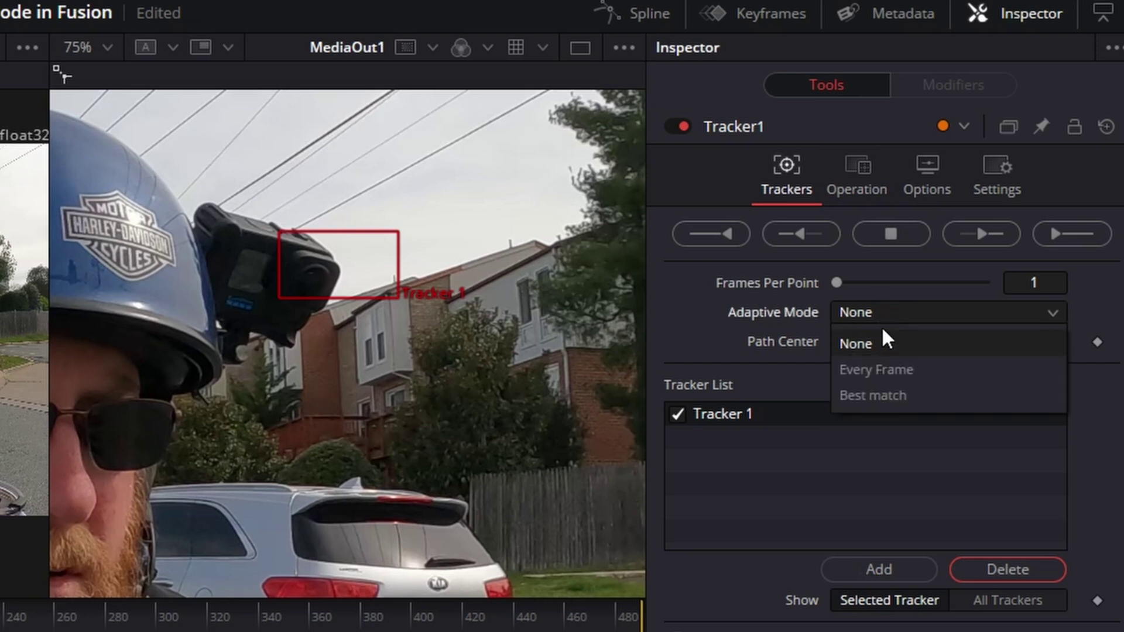
click(887, 394)
click(1039, 340)
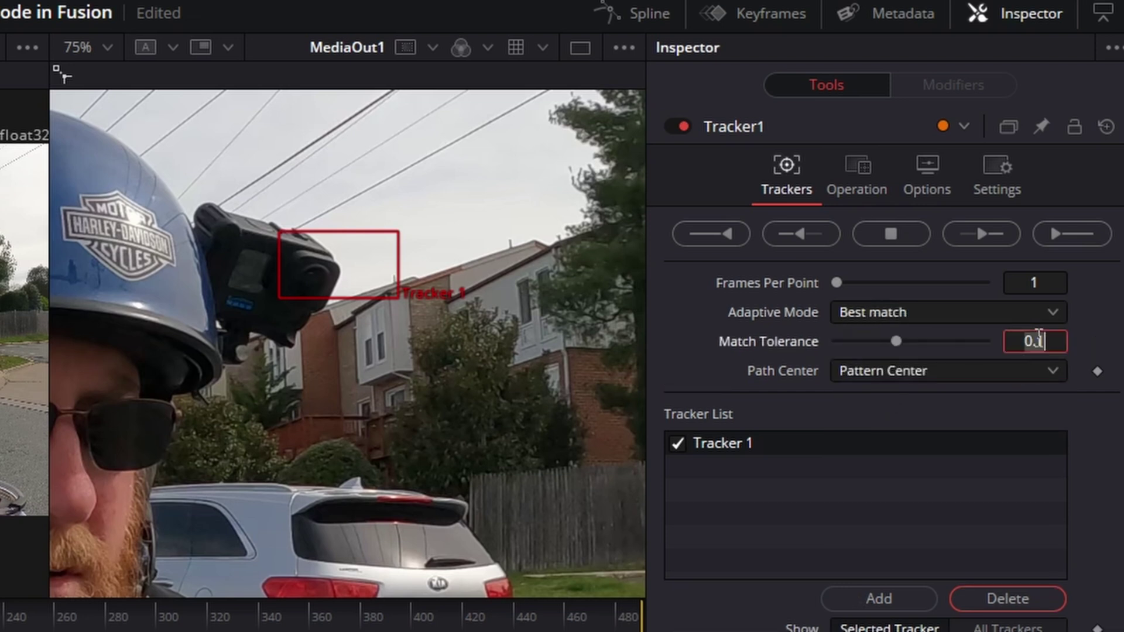
key(BackSpace)
text(0.4)
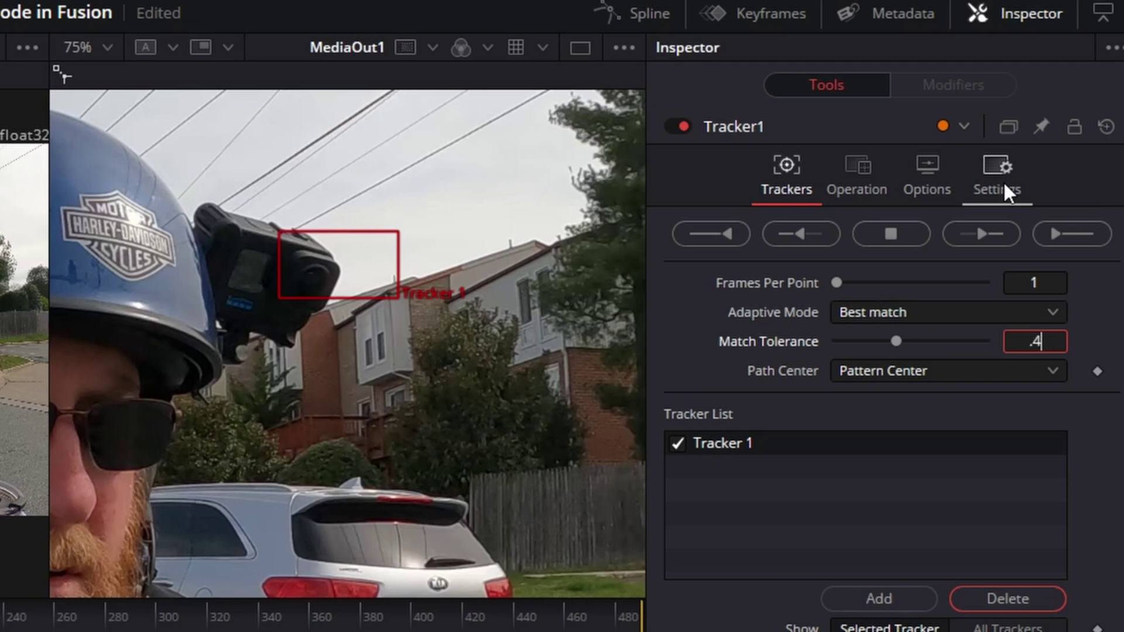
key(Return)
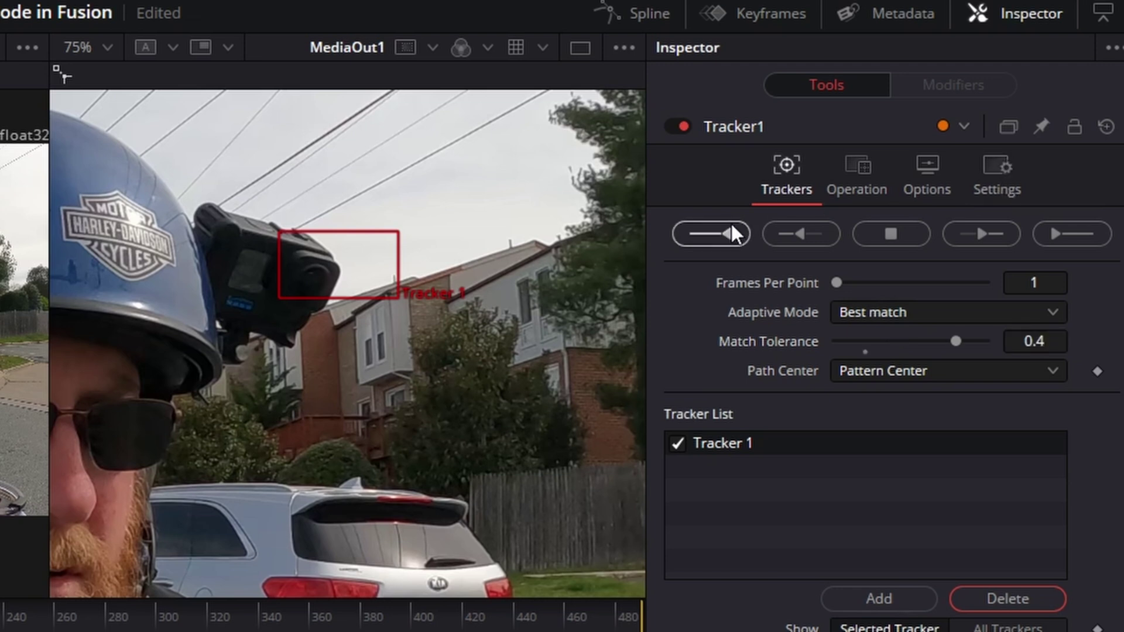
Step: Save the project and track the helmet camera forward from frame 0 through the end of the clip
mouse_move(490, 268)
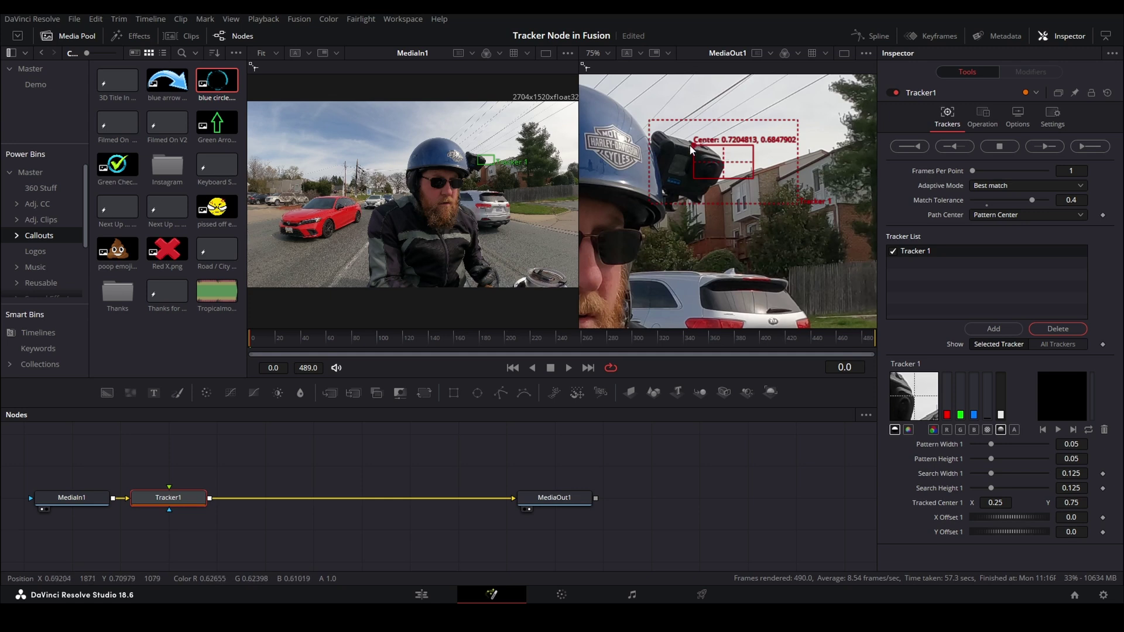
key(ctrl+s)
click(1044, 147)
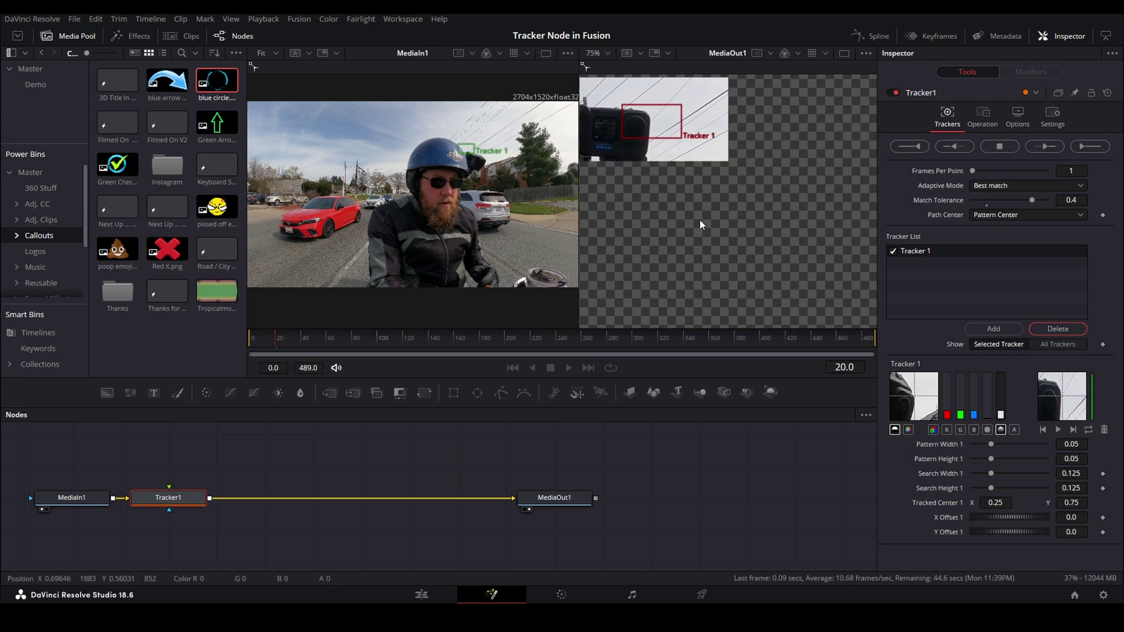
Step: Scrub through the clip to check that the track path follows the helmet camera, ending at frame 247
scroll(700, 219, down, 1)
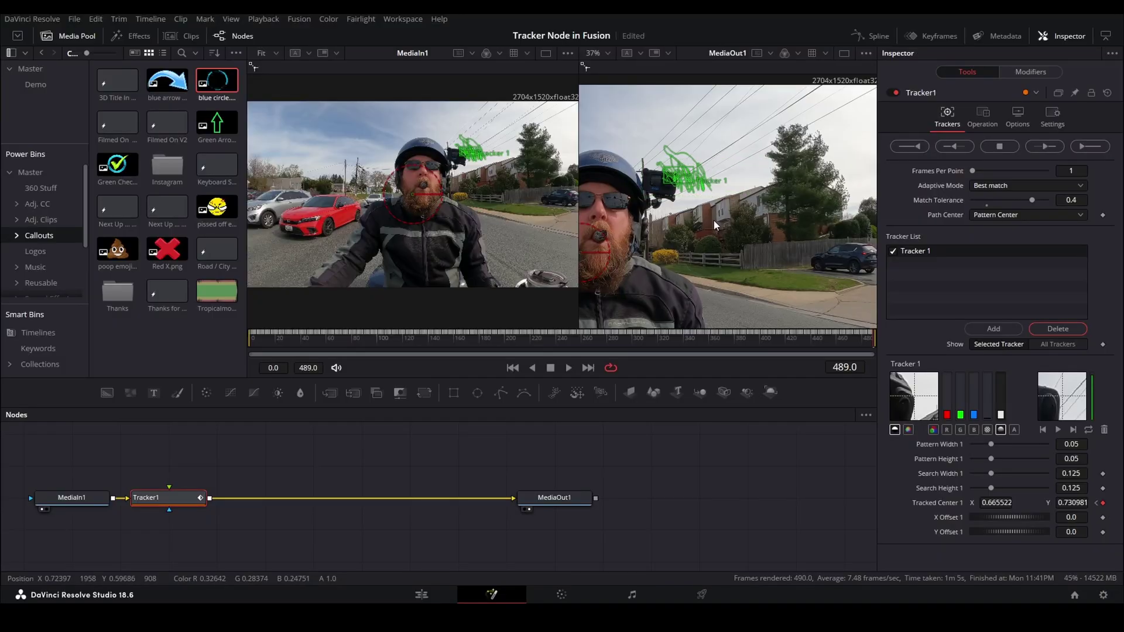
drag(714, 220, 757, 223)
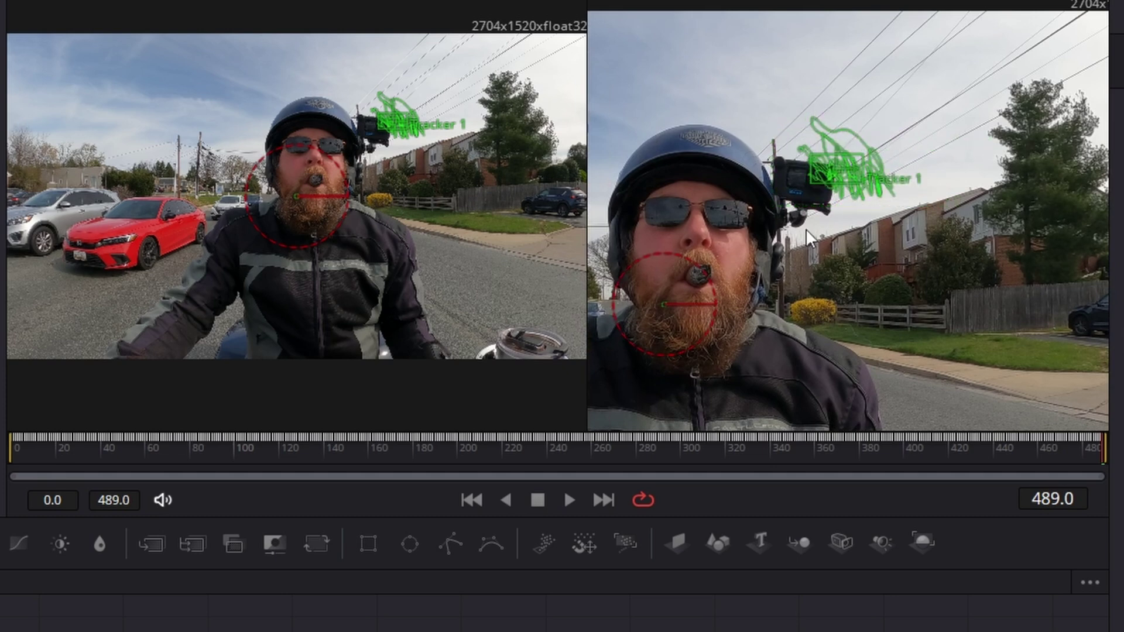
drag(54, 464, 1097, 427)
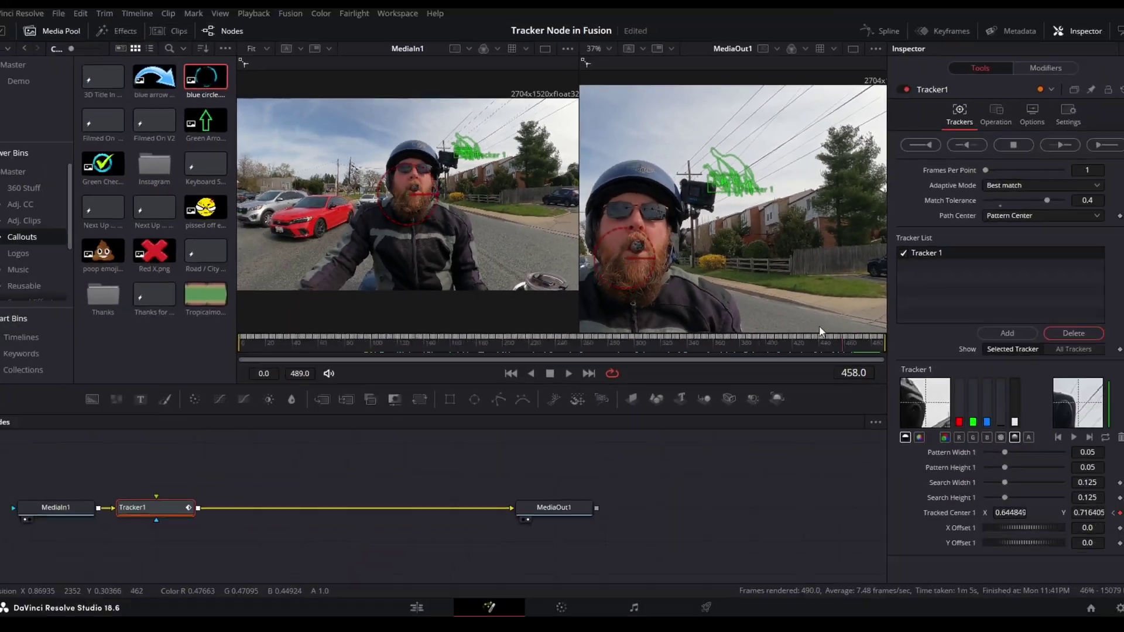
mouse_move(550, 338)
mouse_down()
mouse_move(579, 338)
mouse_move(561, 337)
mouse_up()
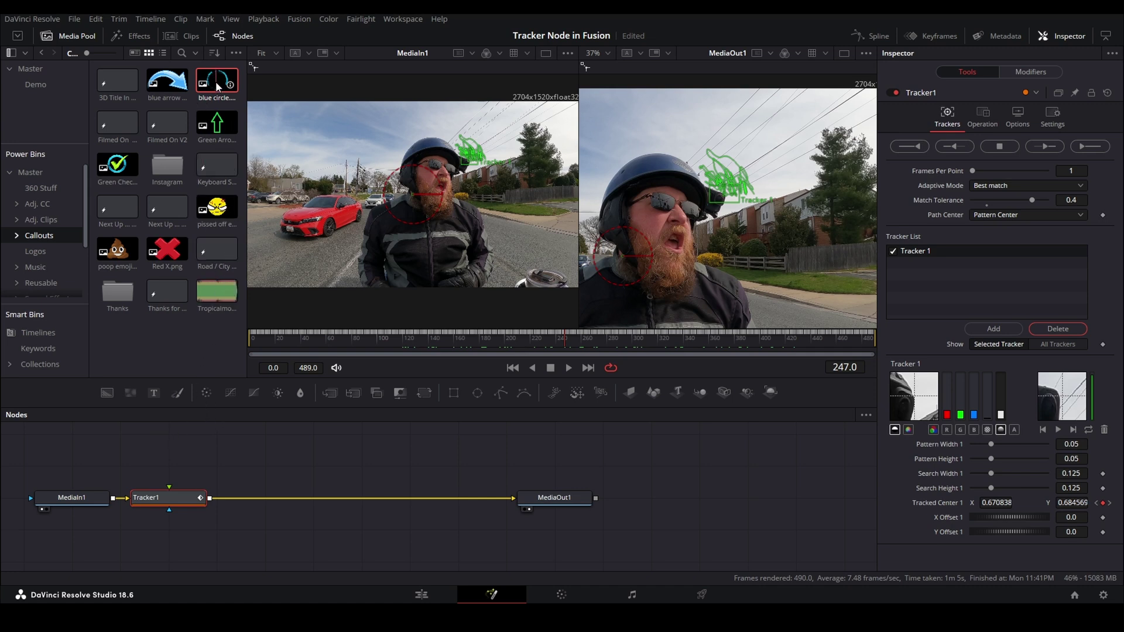
Step: Add blue circle.png as a media node, connect it to Tracker1's green foreground input, and show it in the first viewer
drag(218, 87, 73, 449)
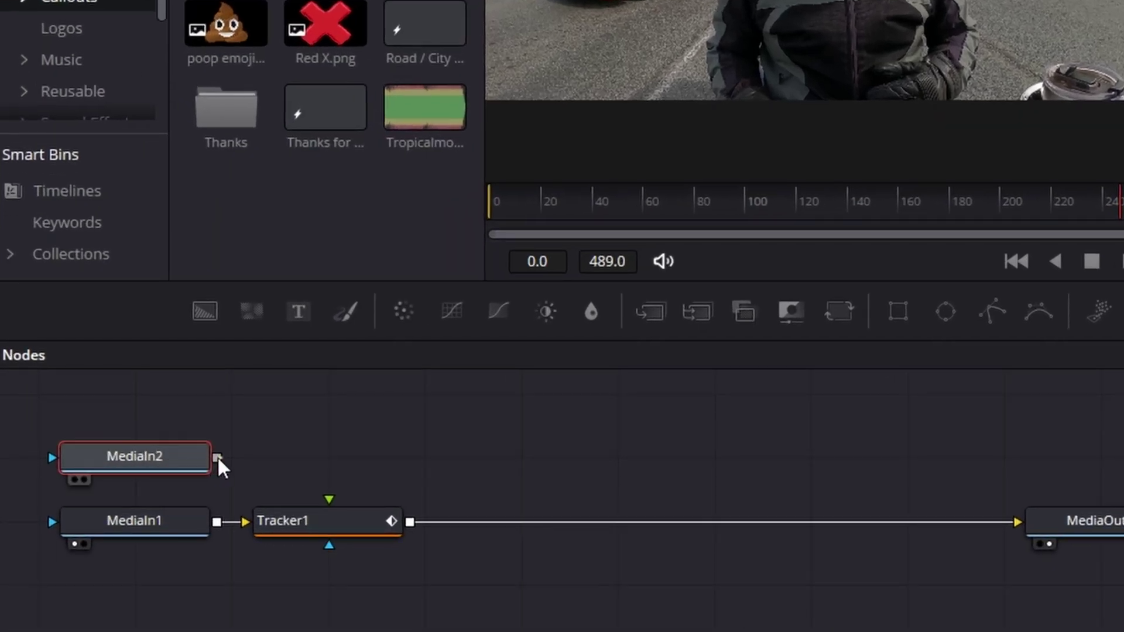
drag(220, 456, 226, 459)
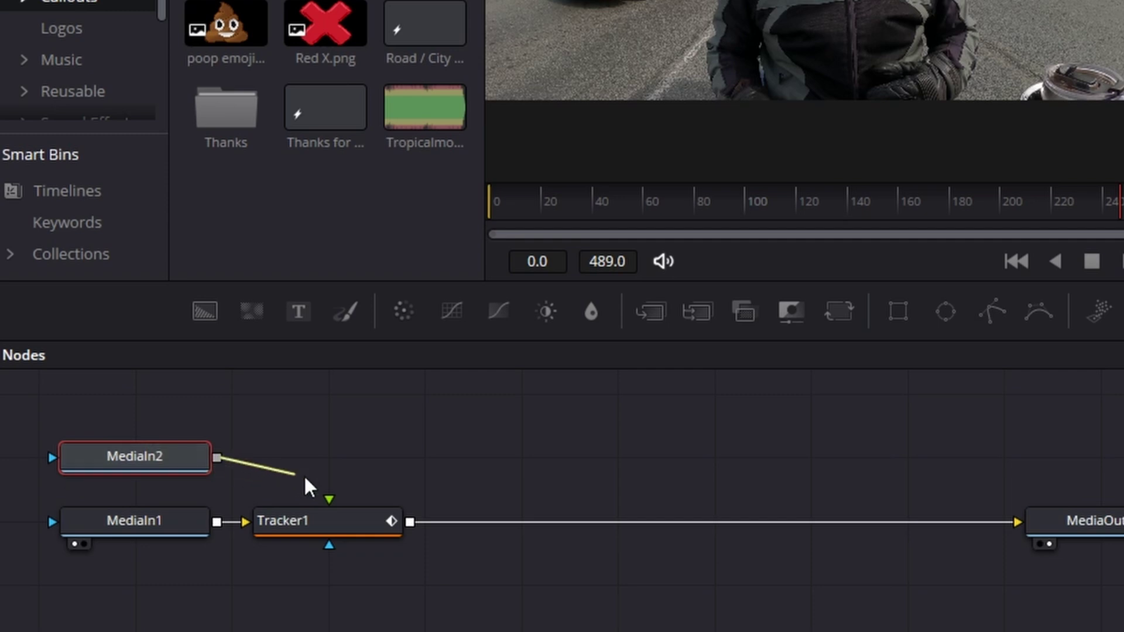
drag(304, 476, 329, 499)
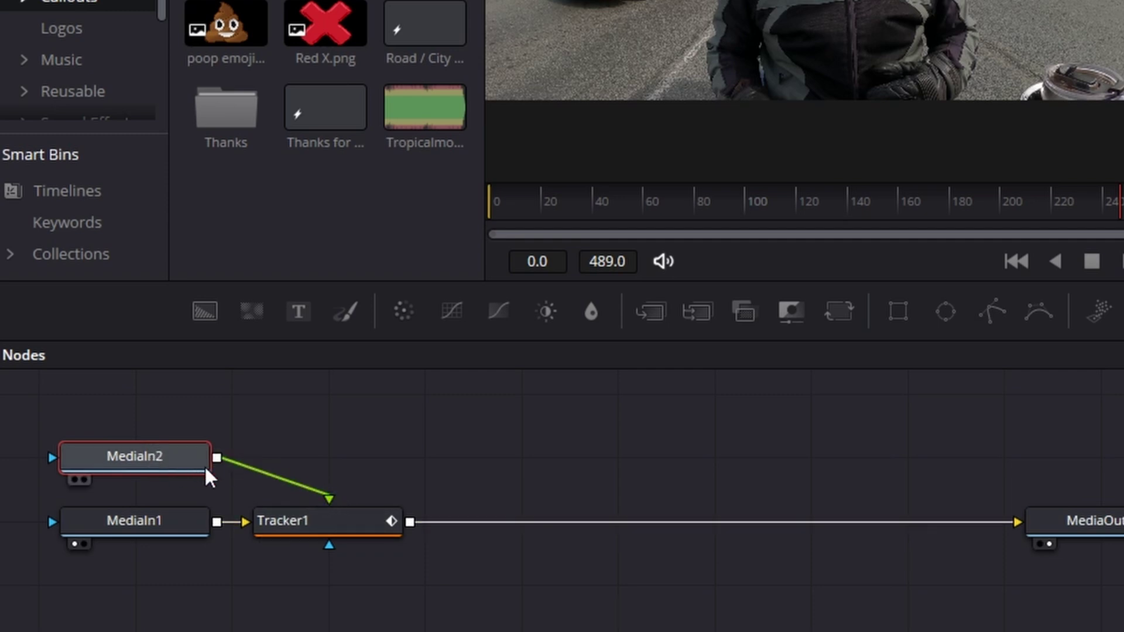
mouse_move(152, 459)
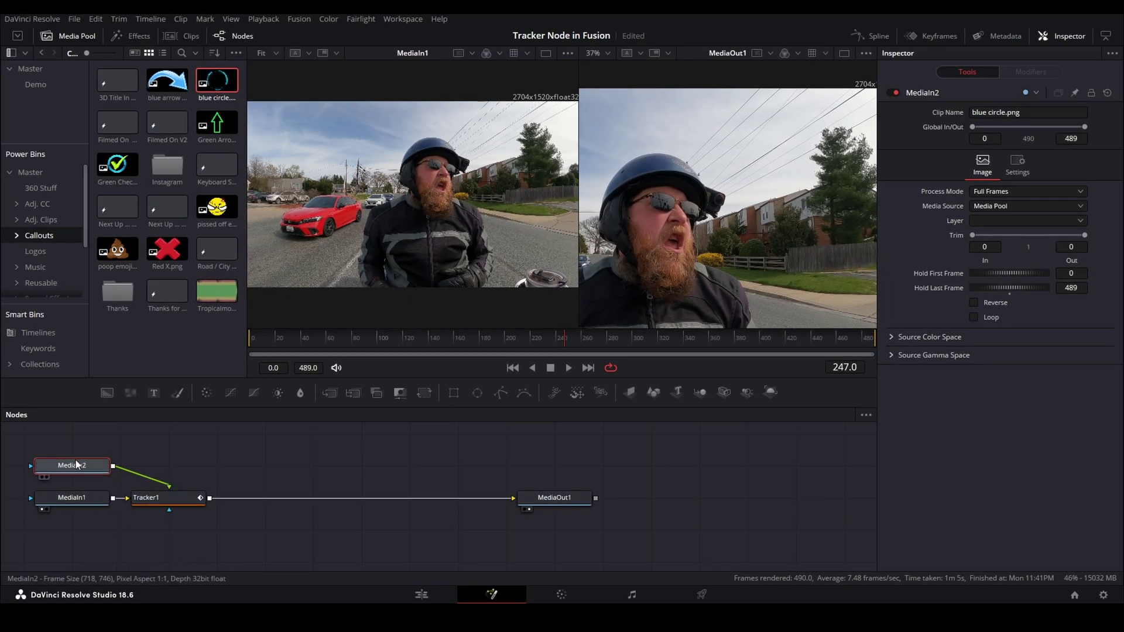
key(1)
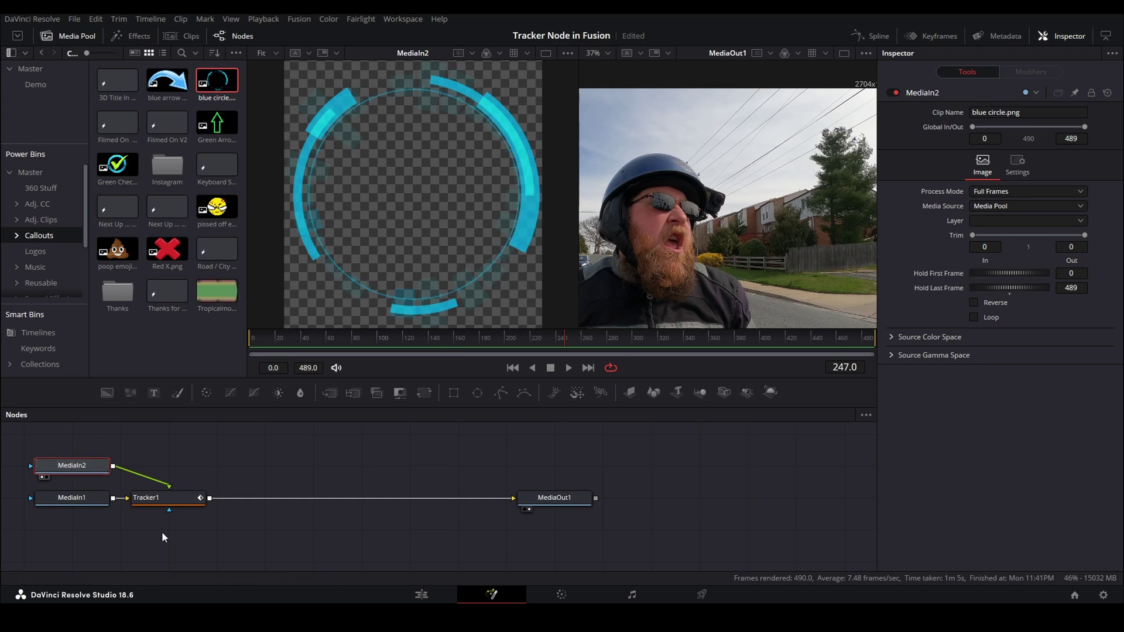
Step: Set Tracker1's operation to Match Move and return the playhead to frame 0
click(174, 502)
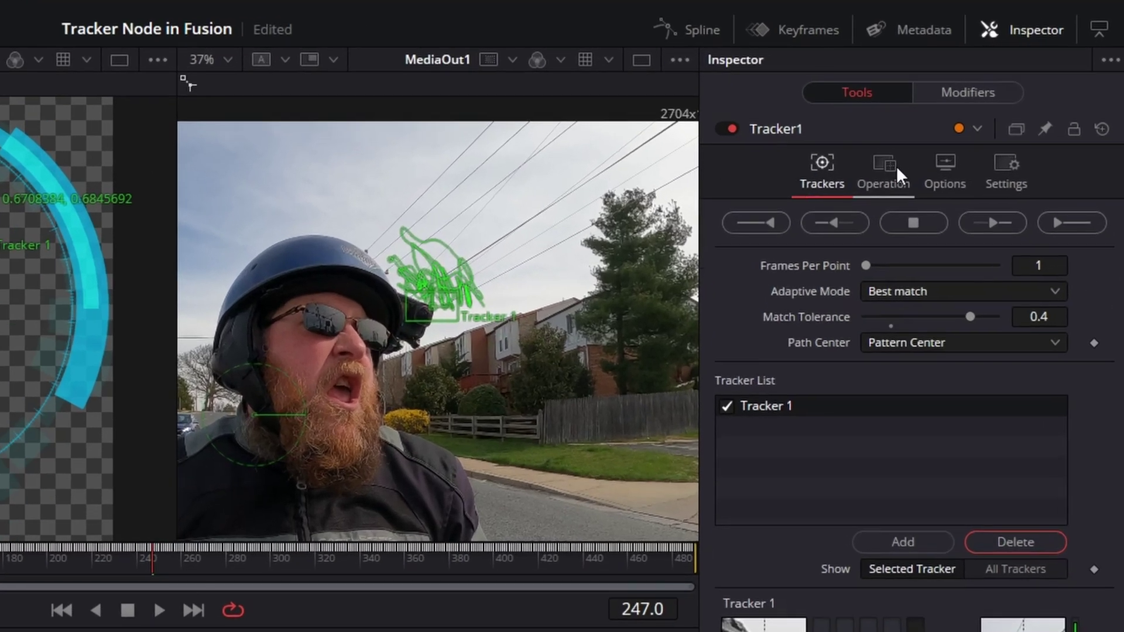
click(897, 167)
click(904, 215)
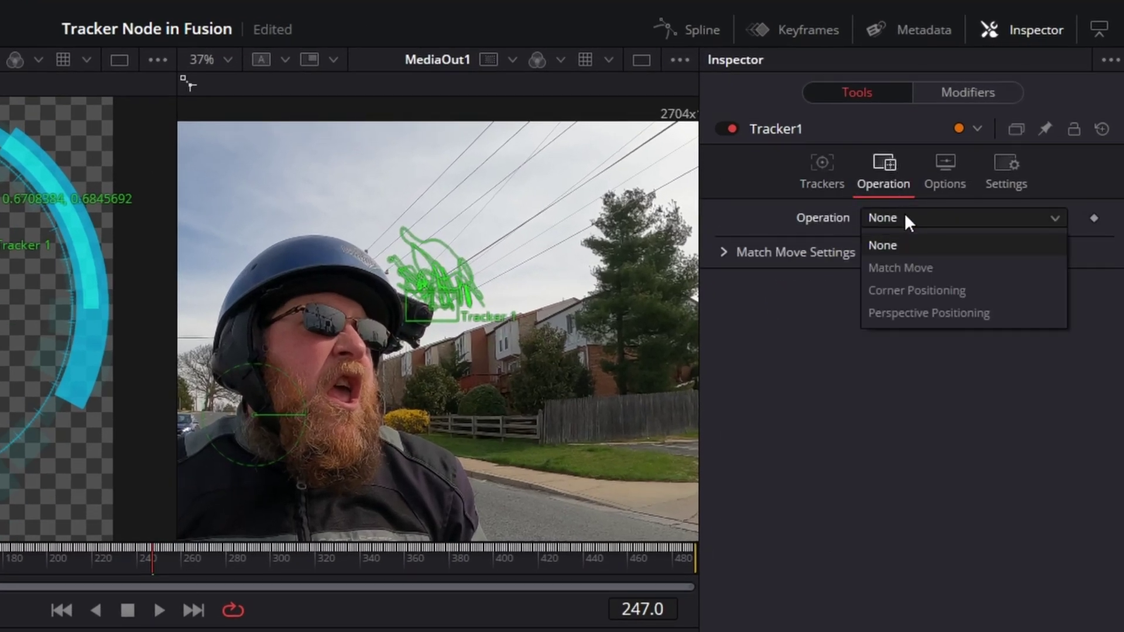
click(900, 271)
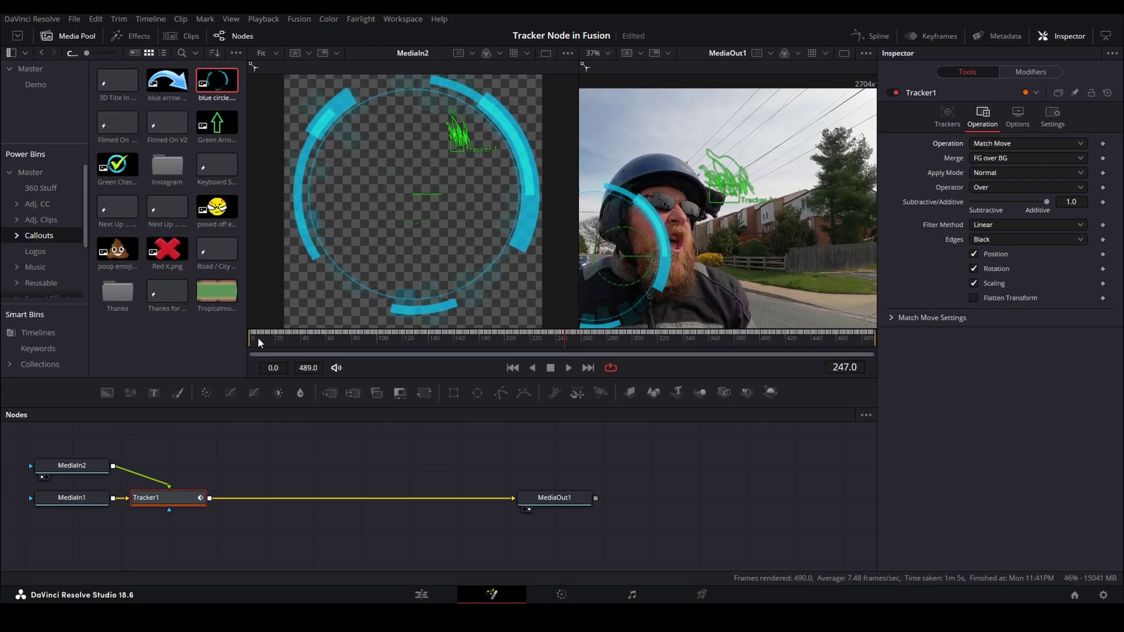
mouse_move(257, 337)
mouse_down()
mouse_move(247, 338)
mouse_move(479, 342)
mouse_move(252, 337)
mouse_up()
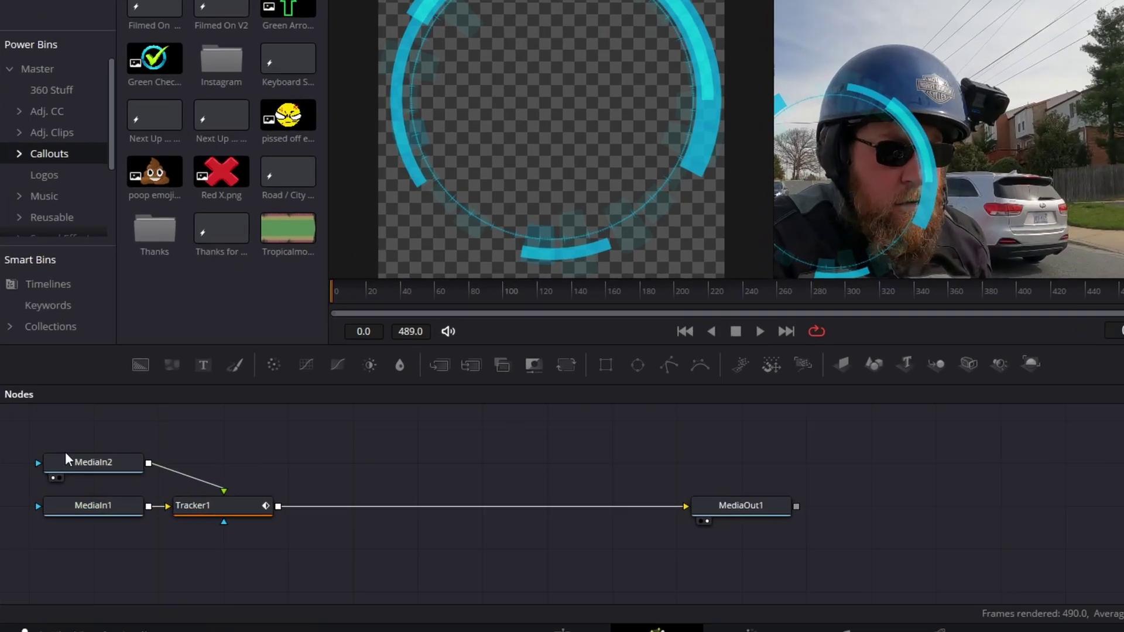
Step: Add a Transform (Xf) node after MediaIn2 so it feeds Tracker1's foreground
click(85, 460)
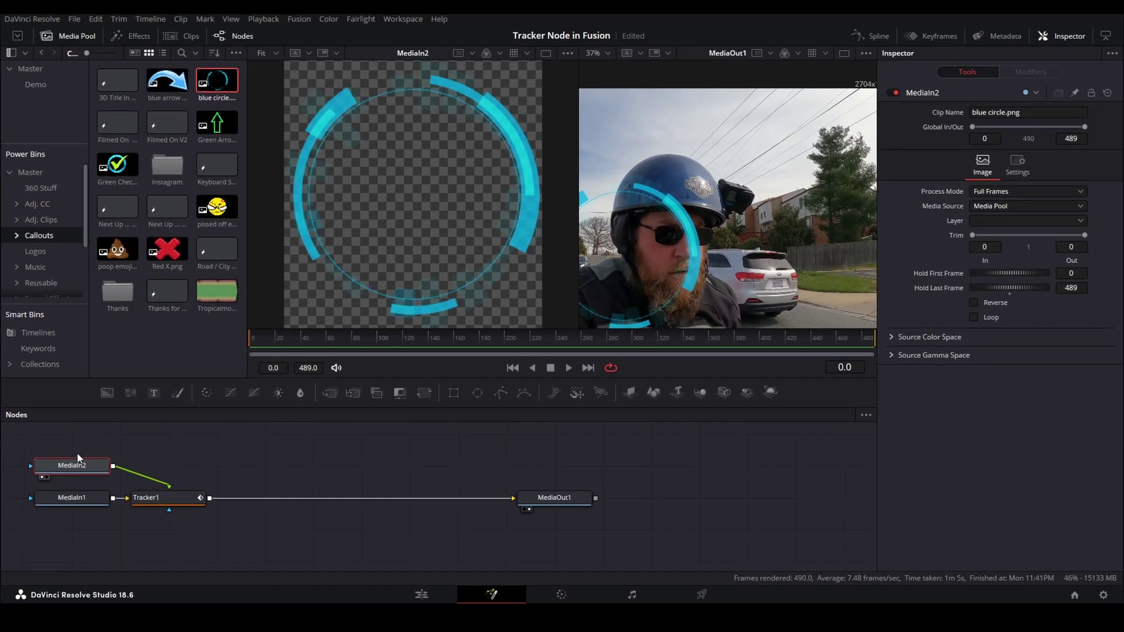
key(shift+space)
text(transf)
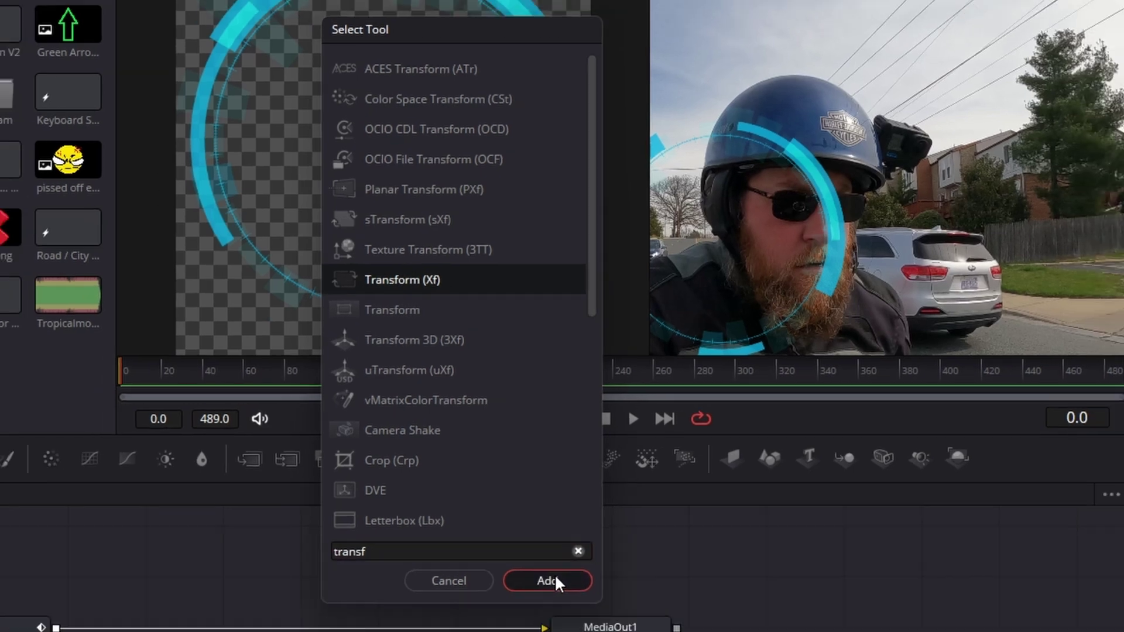
click(556, 602)
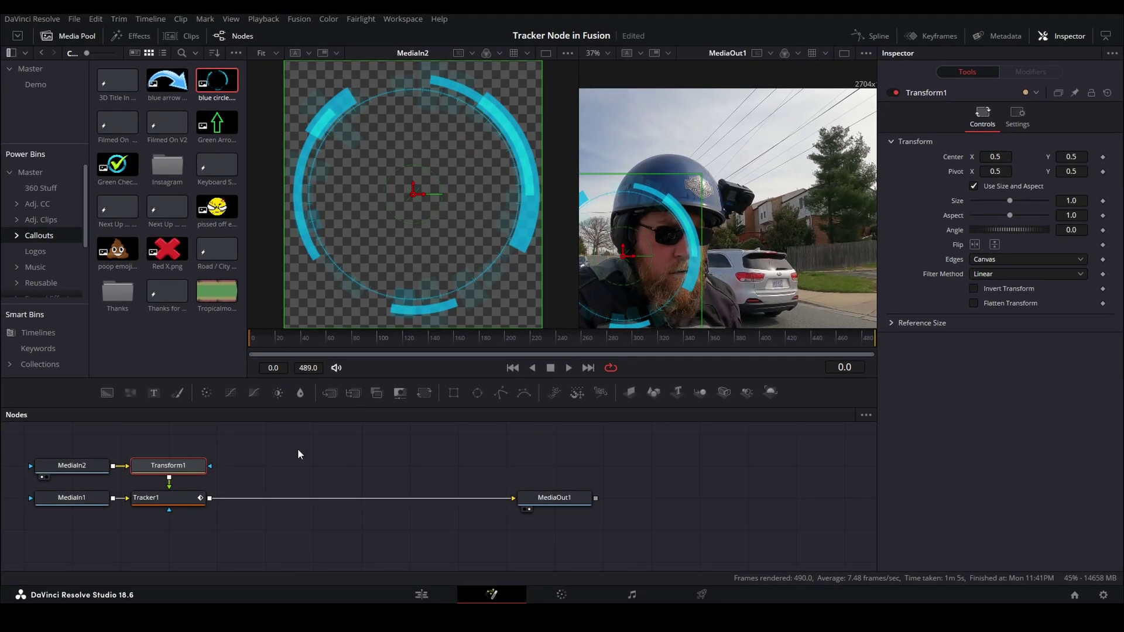
mouse_move(168, 468)
mouse_down()
mouse_move(408, 434)
mouse_move(266, 467)
mouse_move(182, 470)
mouse_up()
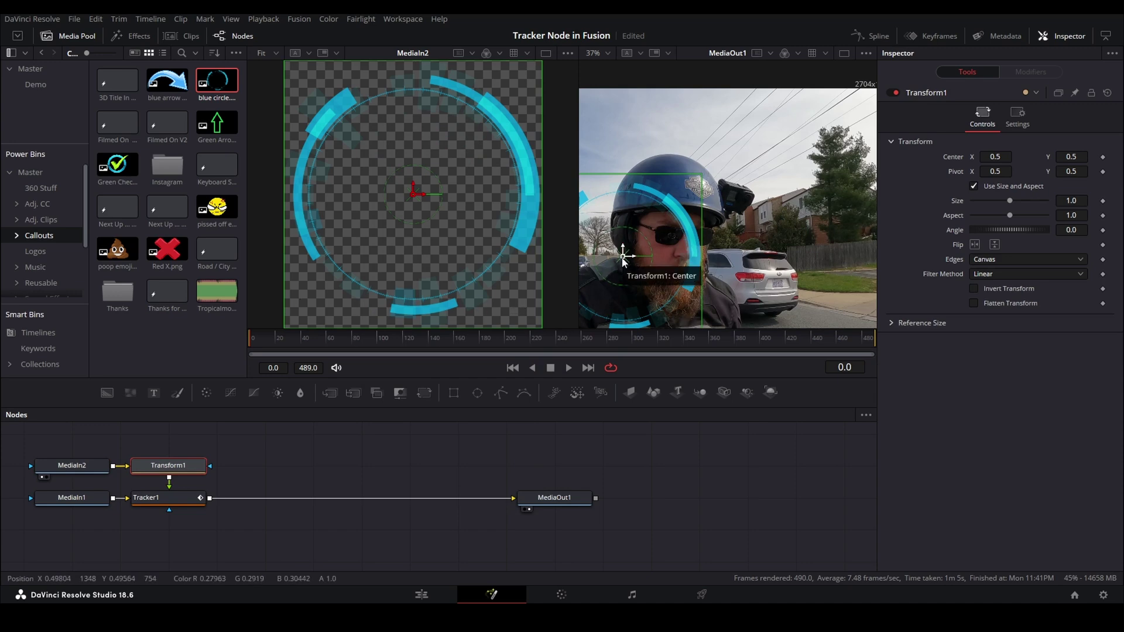
Step: Centre the blue circle on the helmet camera at about X 1.225, Y 0.856 and set Transform1's size to 0.492
drag(623, 261, 749, 192)
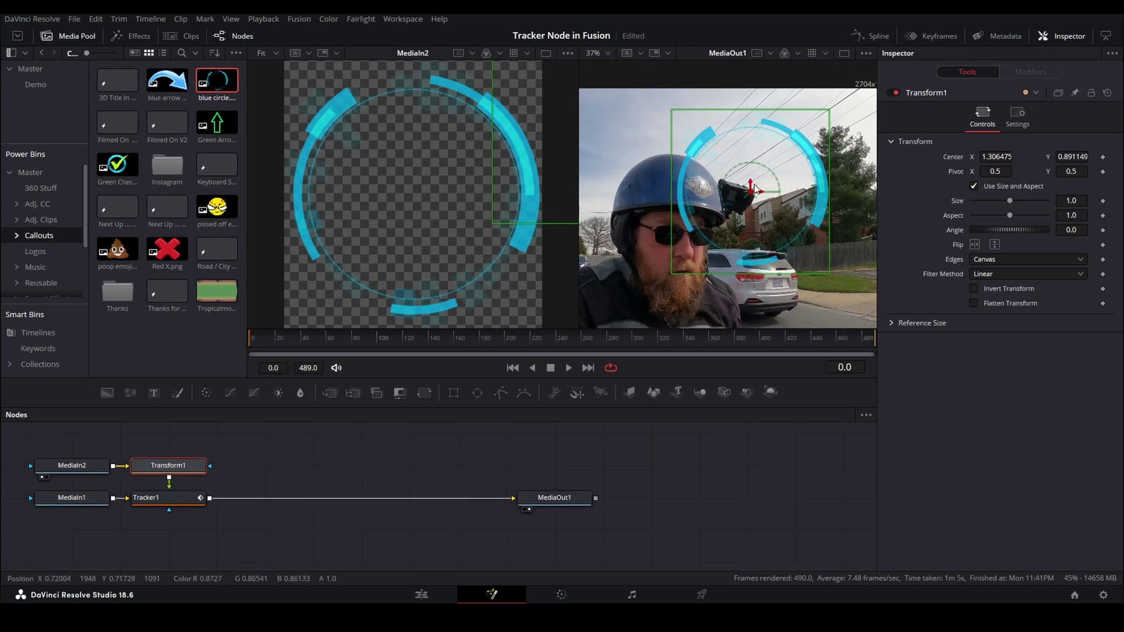
drag(751, 194, 738, 201)
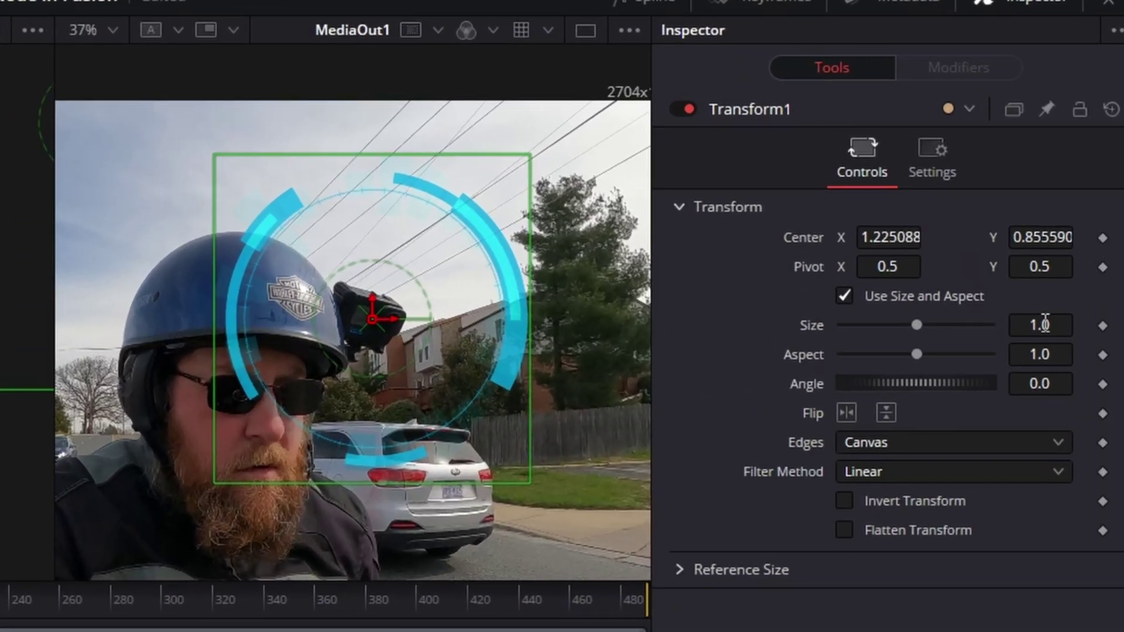
drag(1071, 201, 1068, 201)
drag(1040, 325, 980, 325)
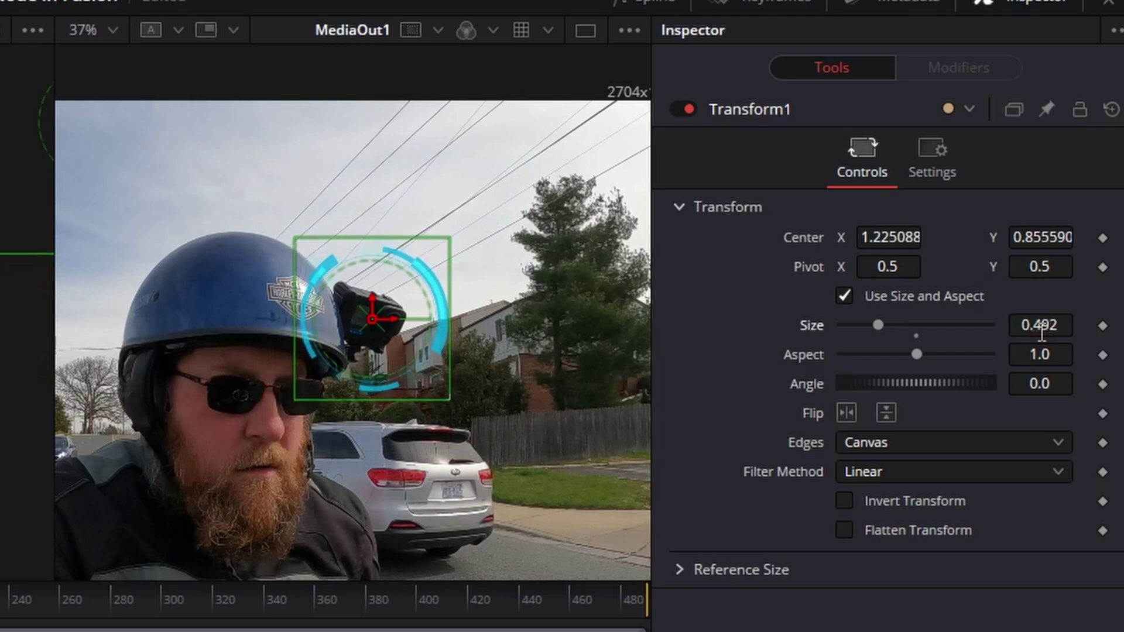
key(space)
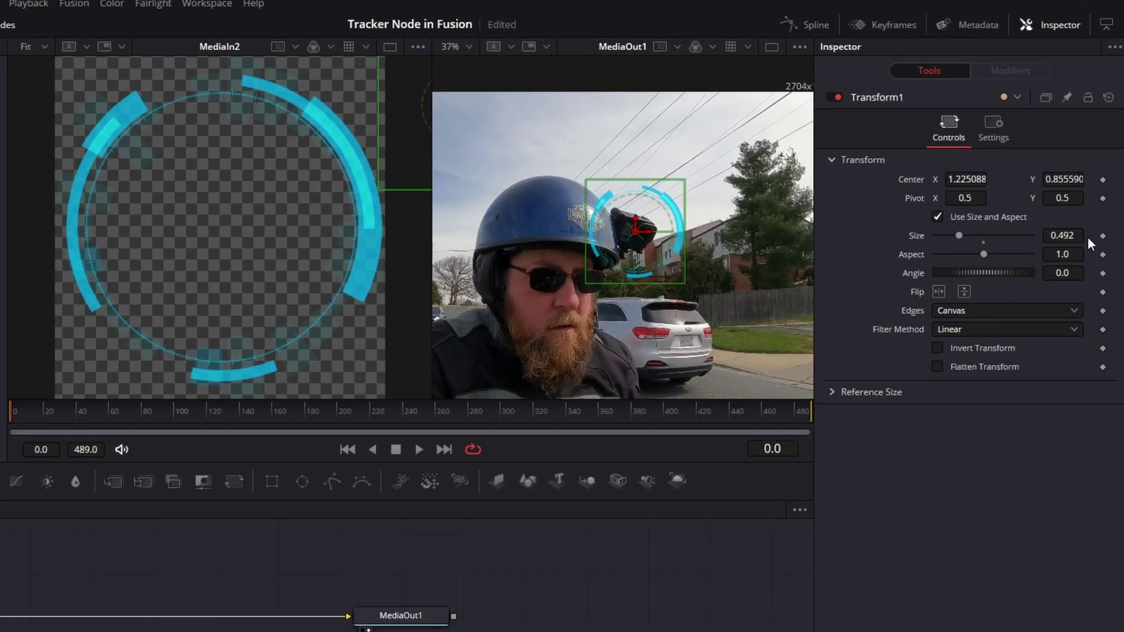
Step: Keyframe Transform1's angle at 0.0 on frame 0 and at -540 on the last frame, 489
click(1103, 274)
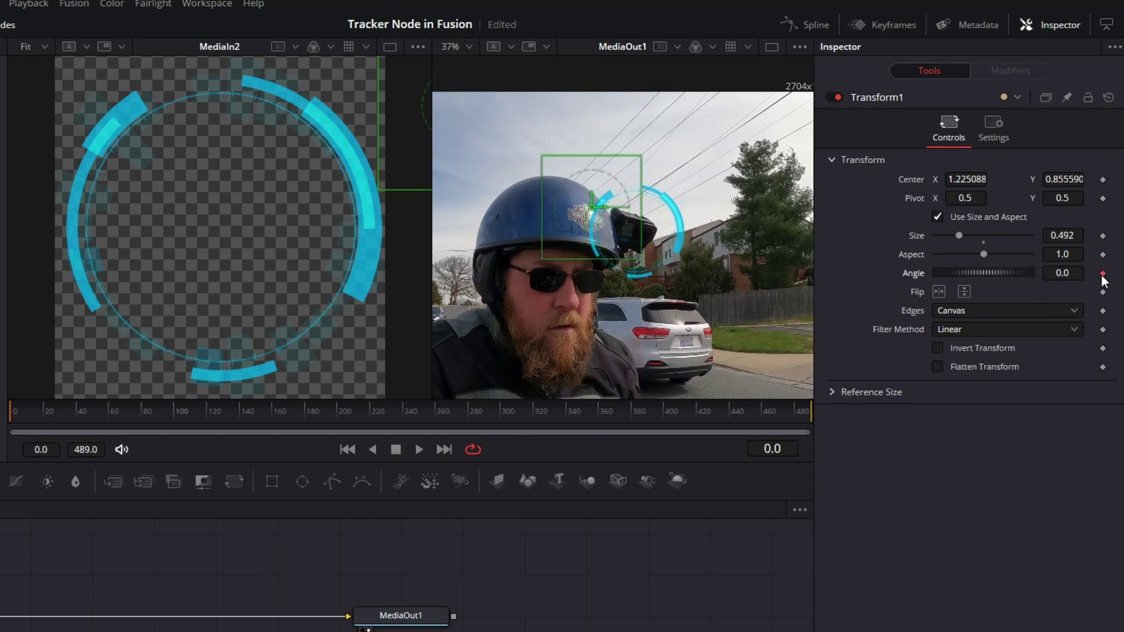
key(End)
drag(514, 421, 872, 420)
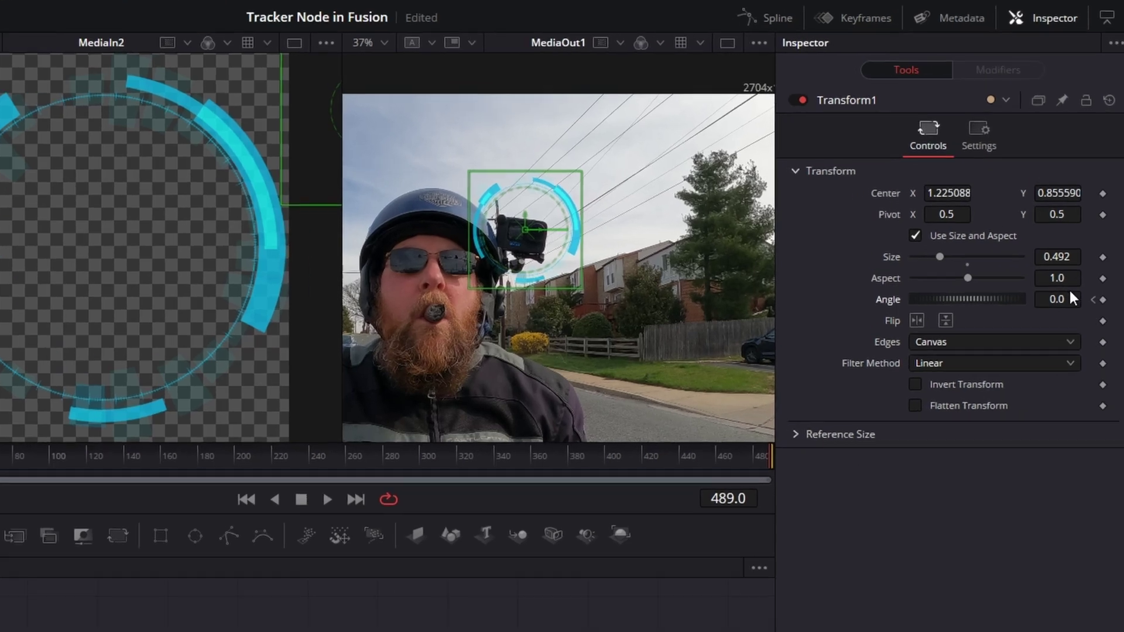
click(1061, 273)
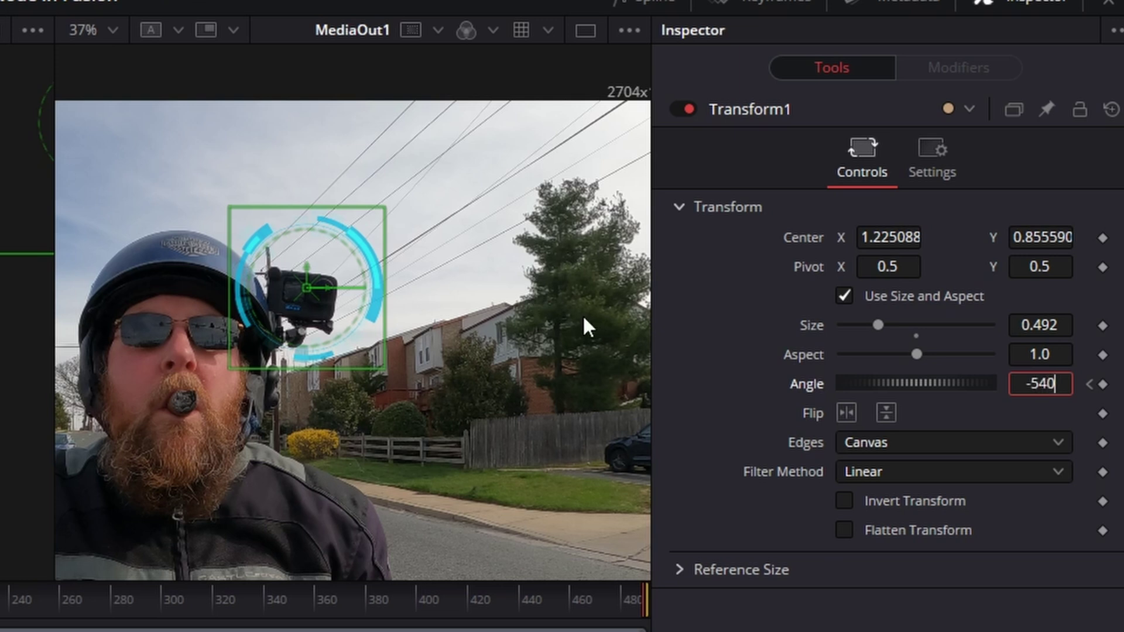
key(Tab)
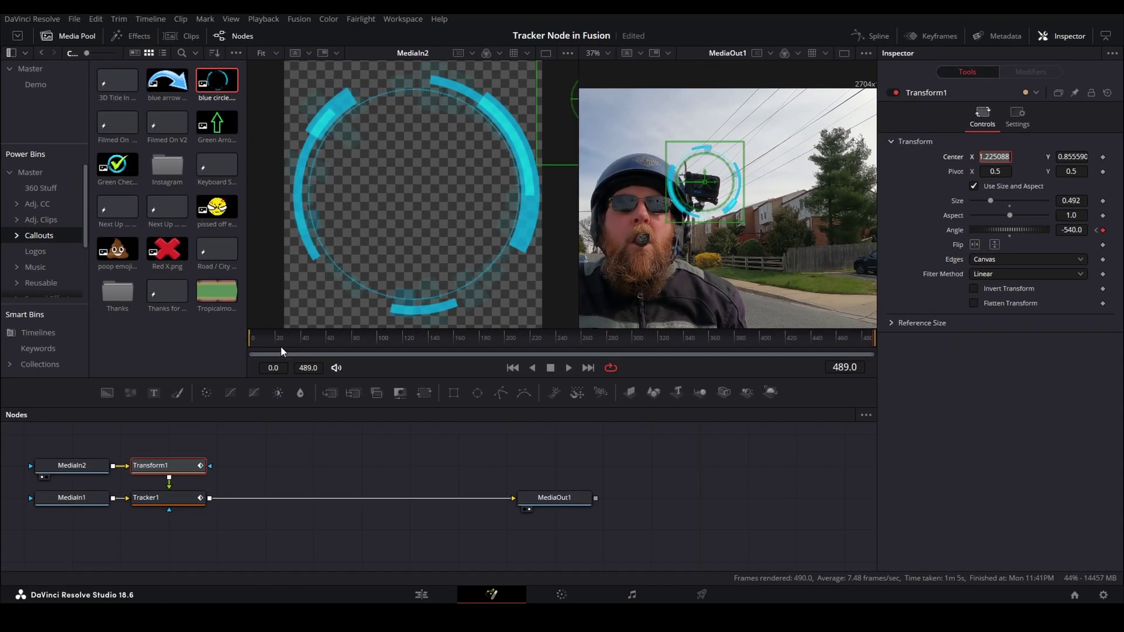
Step: Keyframe Tracker1's Blend setting at 0.0 on frame 0
click(178, 507)
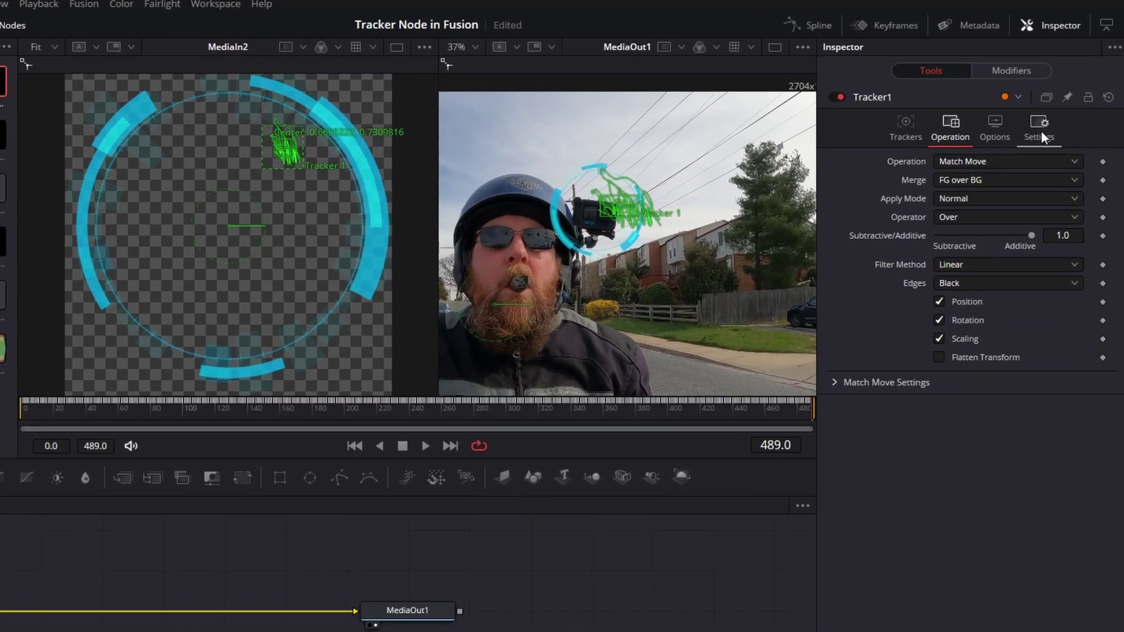
click(1054, 120)
key(Home)
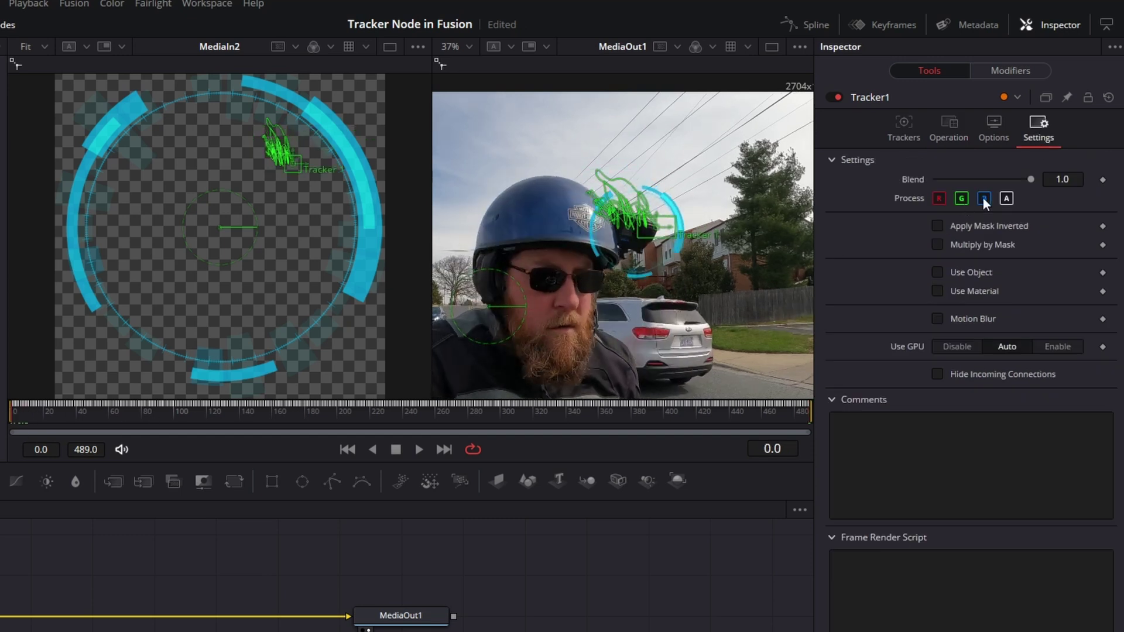
double_click(1064, 179)
text(0.132)
key(Return)
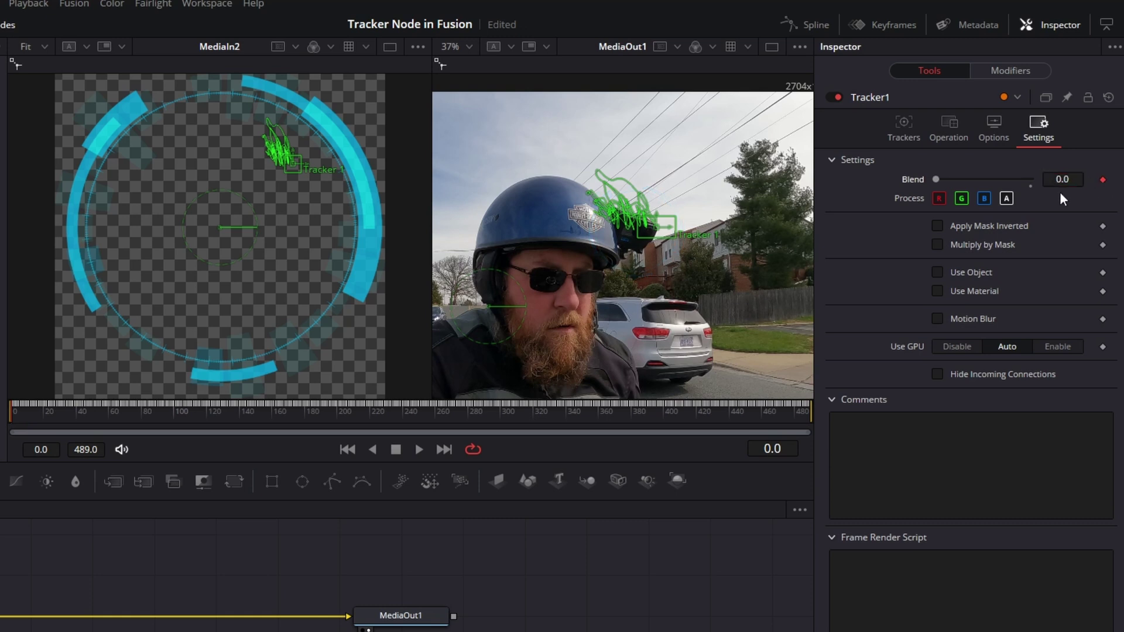
Step: Keyframe Tracker1's Blend at 1.0 on frame 41 so the circle fades in
click(79, 413)
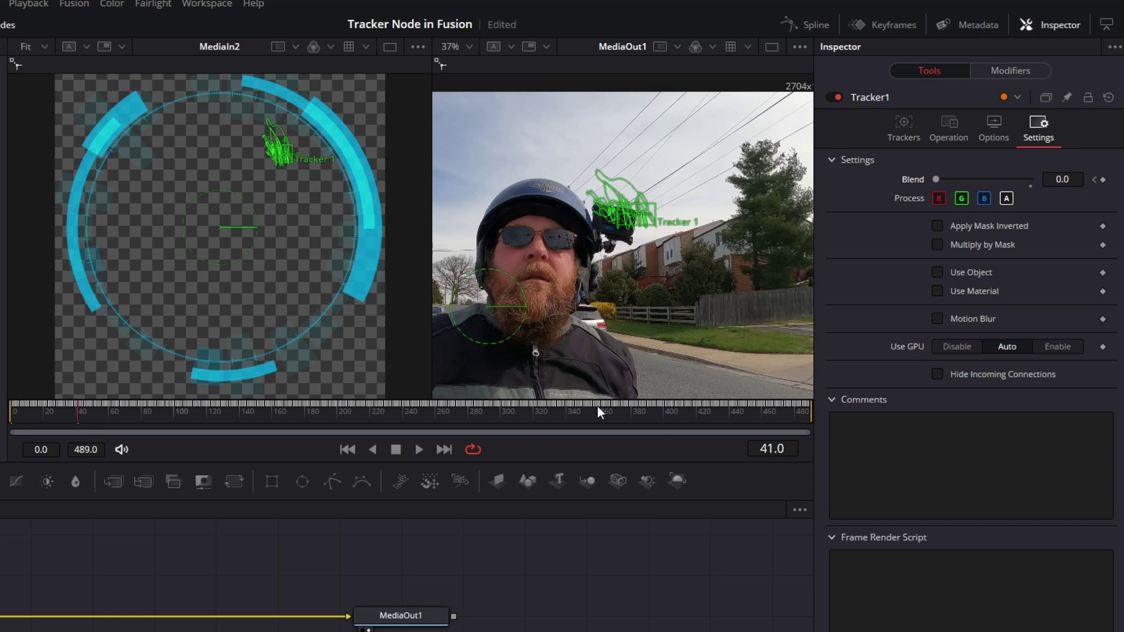
text(1)
key(Return)
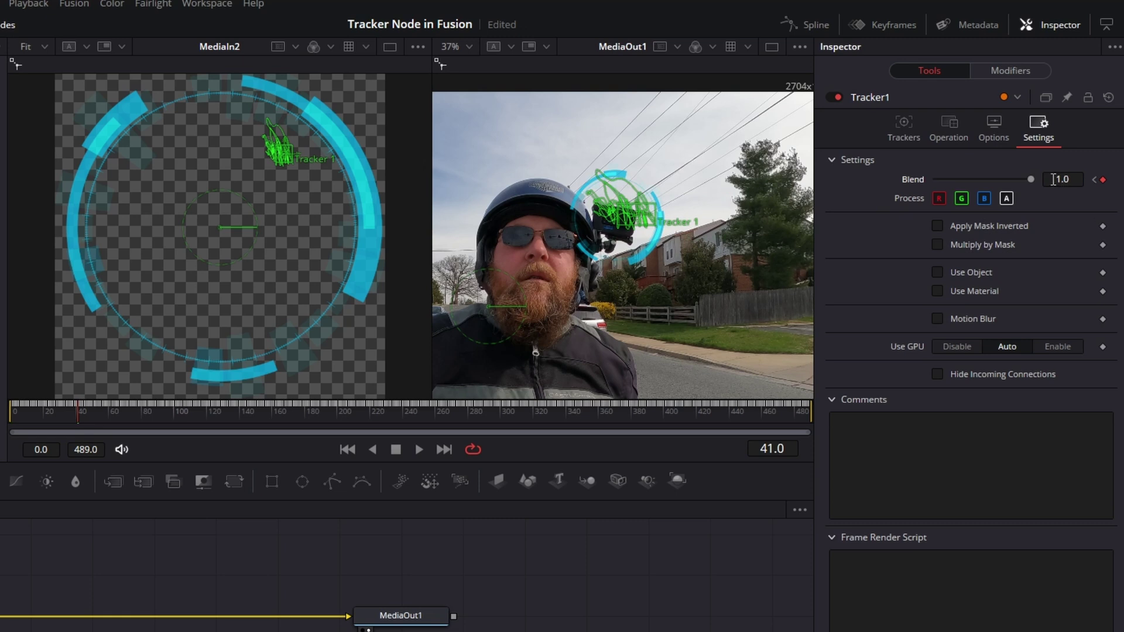
Step: Fade the circle out by keyframing Blend at 1.0 on frame 440 and 0.0 on frame 489, and scrub the clip to check
click(728, 409)
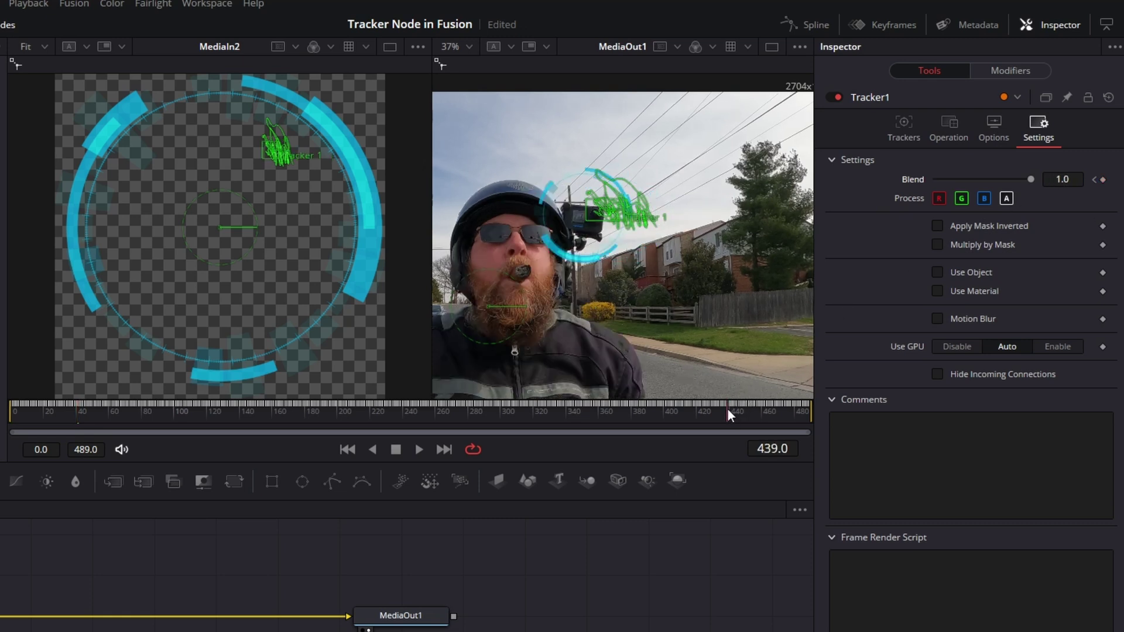
drag(728, 410, 729, 410)
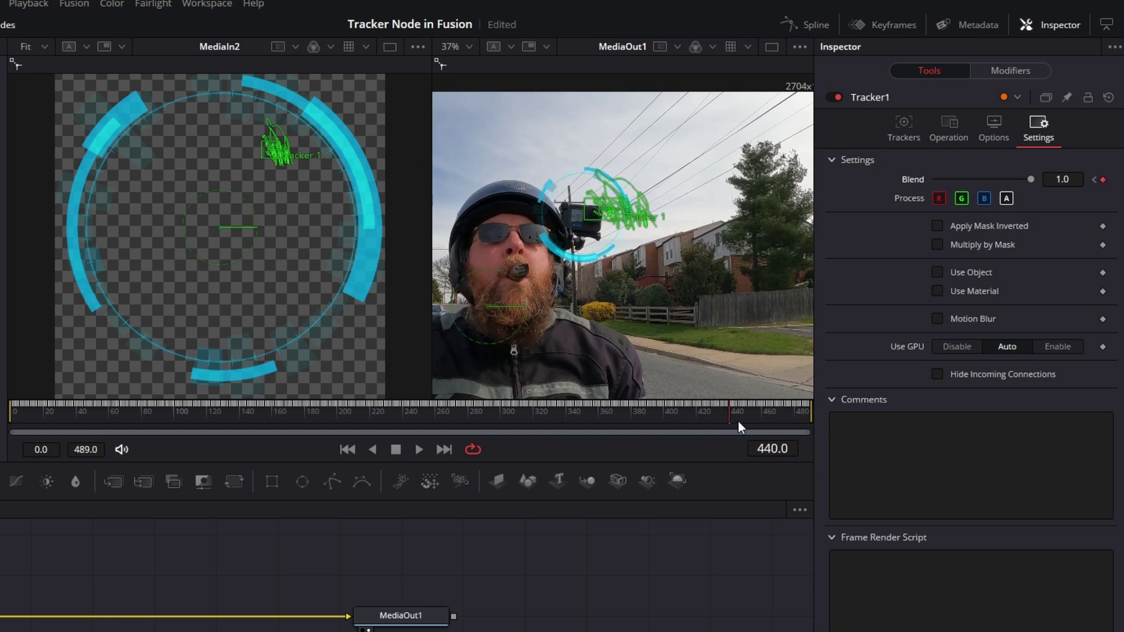
drag(738, 421, 882, 413)
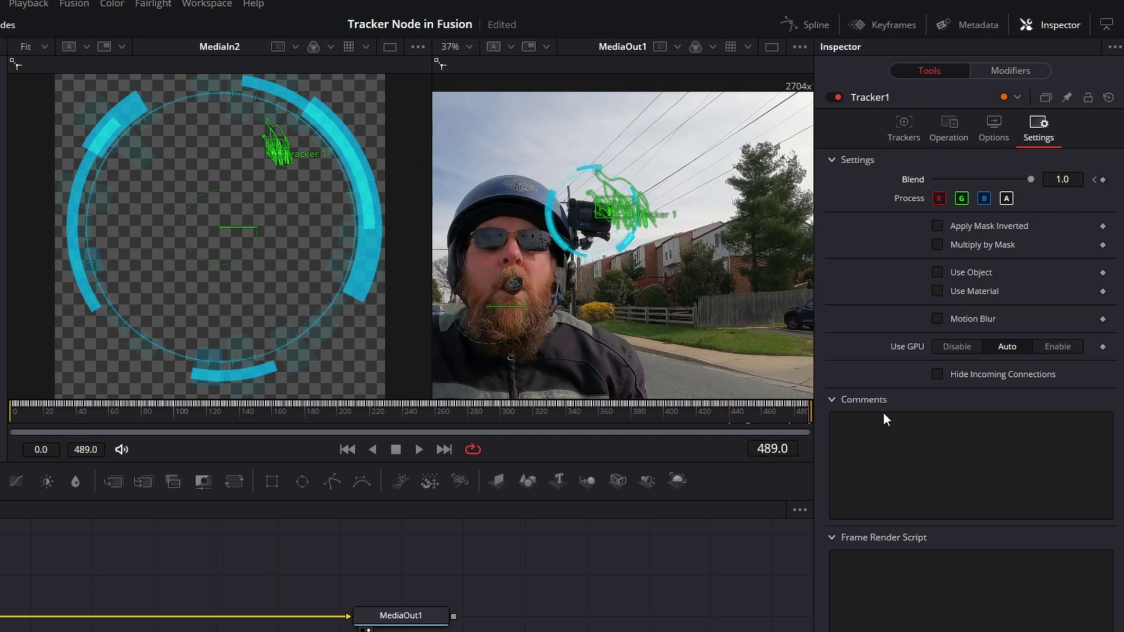
double_click(1061, 179)
text(0)
key(Return)
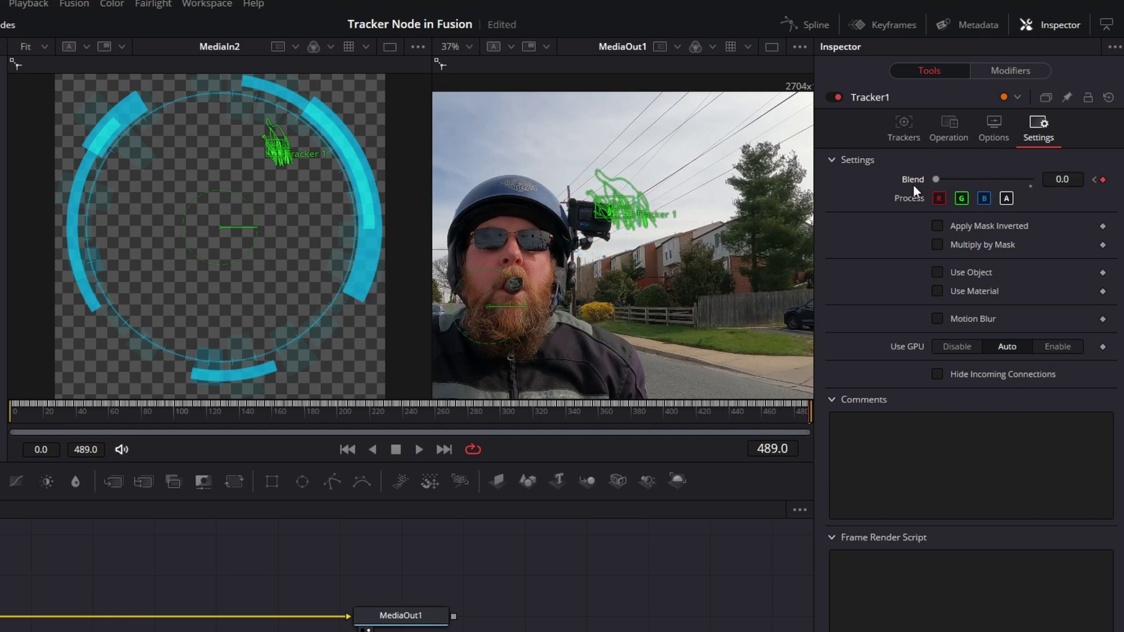
drag(44, 405, 519, 429)
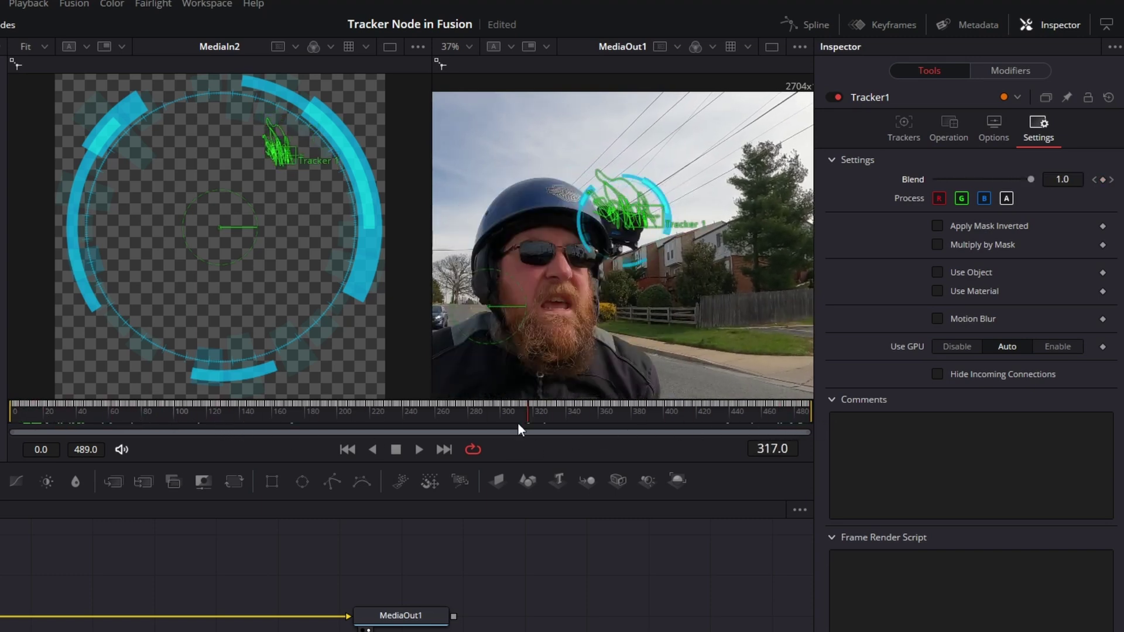
Step: Enable Motion Blur on Tracker1 with quality 8 and review the finished clip from its start on the Edit page
click(938, 319)
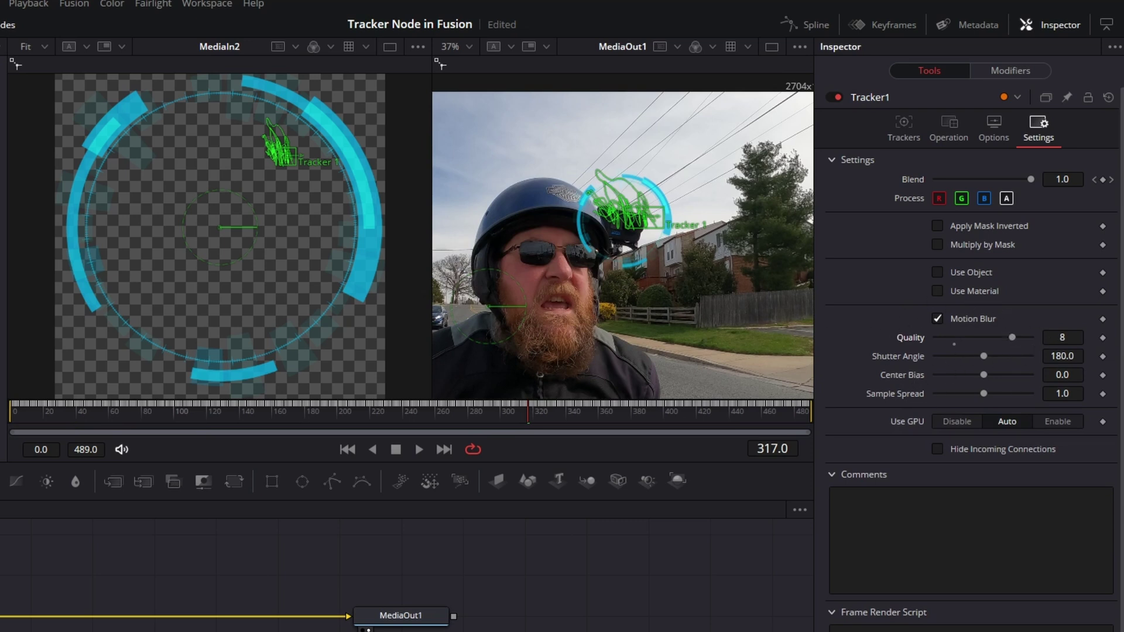
key(shift+4)
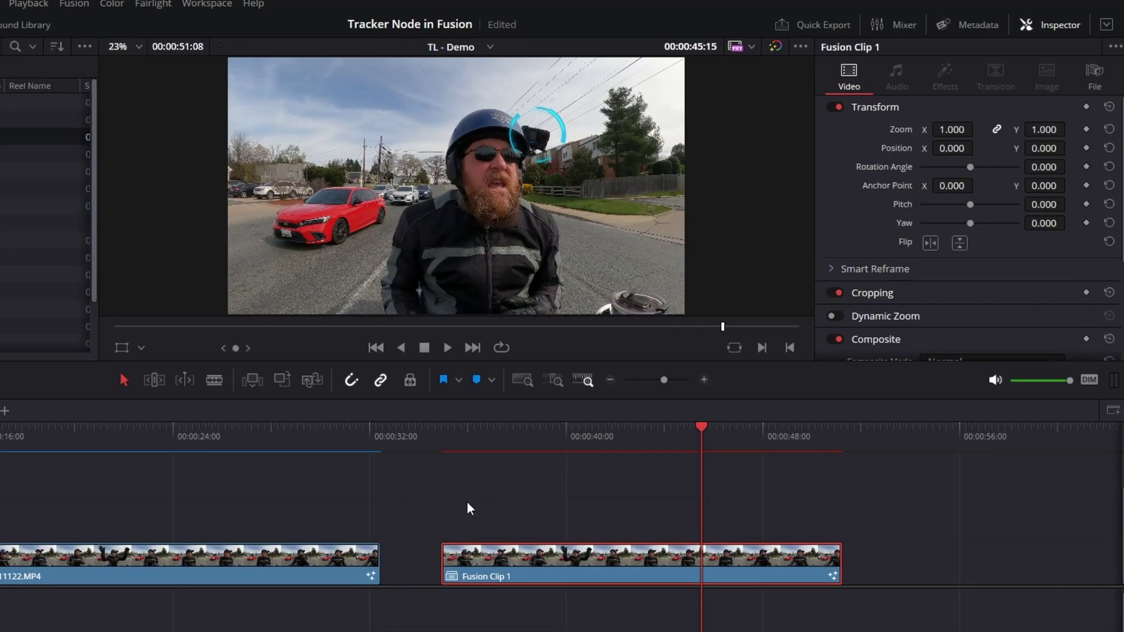
click(451, 438)
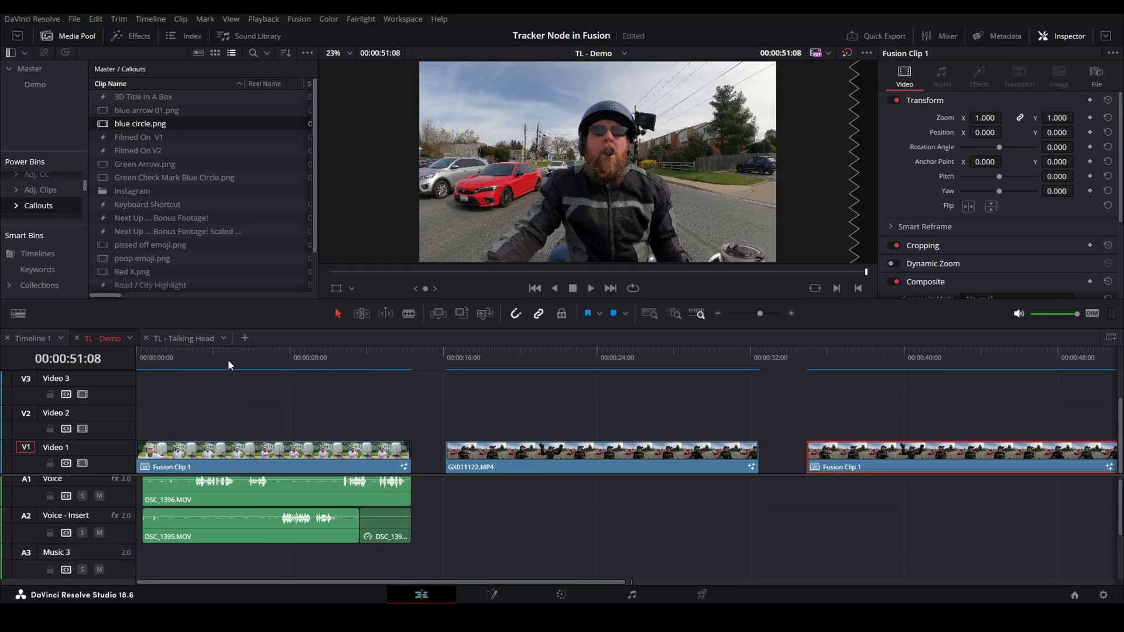
Step: Open the first Fusion clip in the TL - Demo timeline, showing the logo above a pointing finger, in the Fusion page
click(227, 359)
click(239, 465)
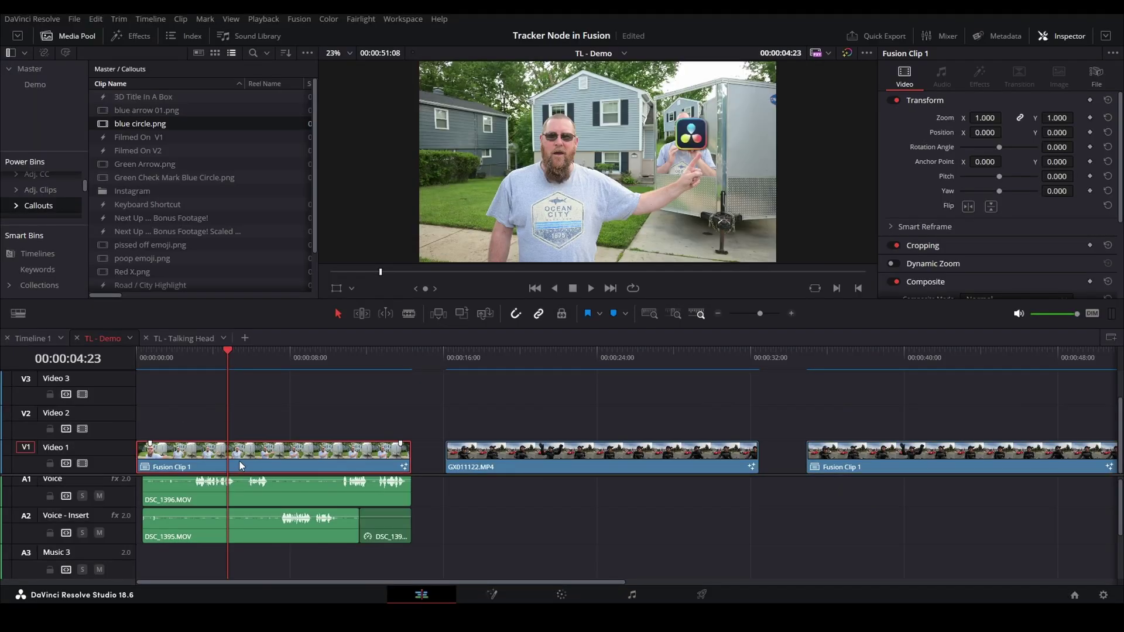
right_click(240, 462)
click(283, 274)
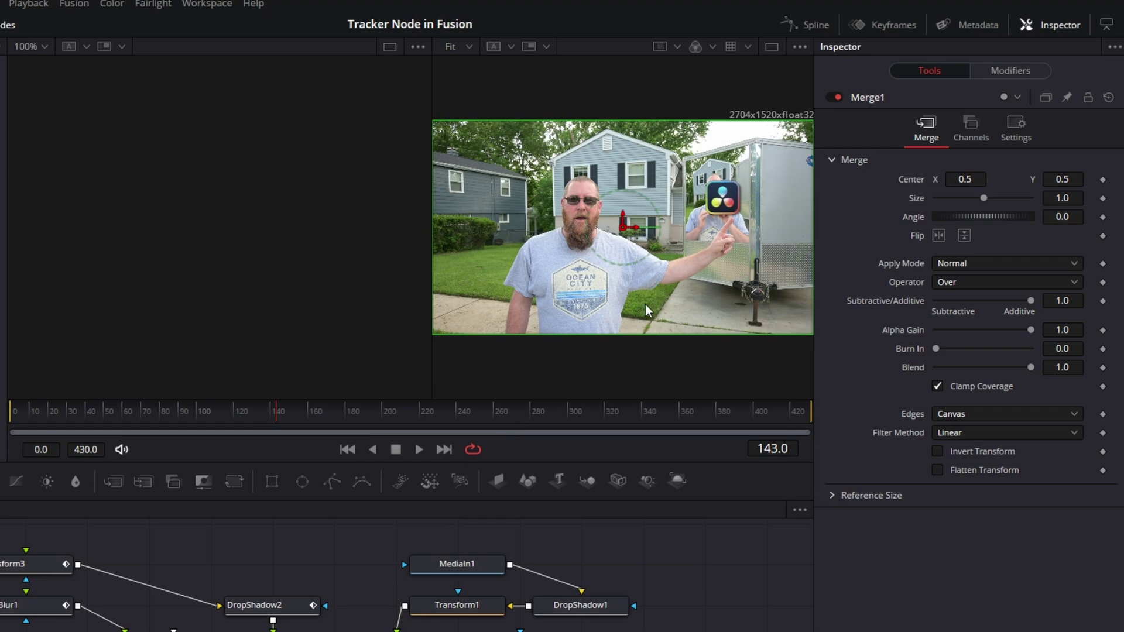
Step: Examine Tracker1's path against the pointing hand up close, hiding and restoring the onscreen controls to compare
scroll(645, 305, up, 6)
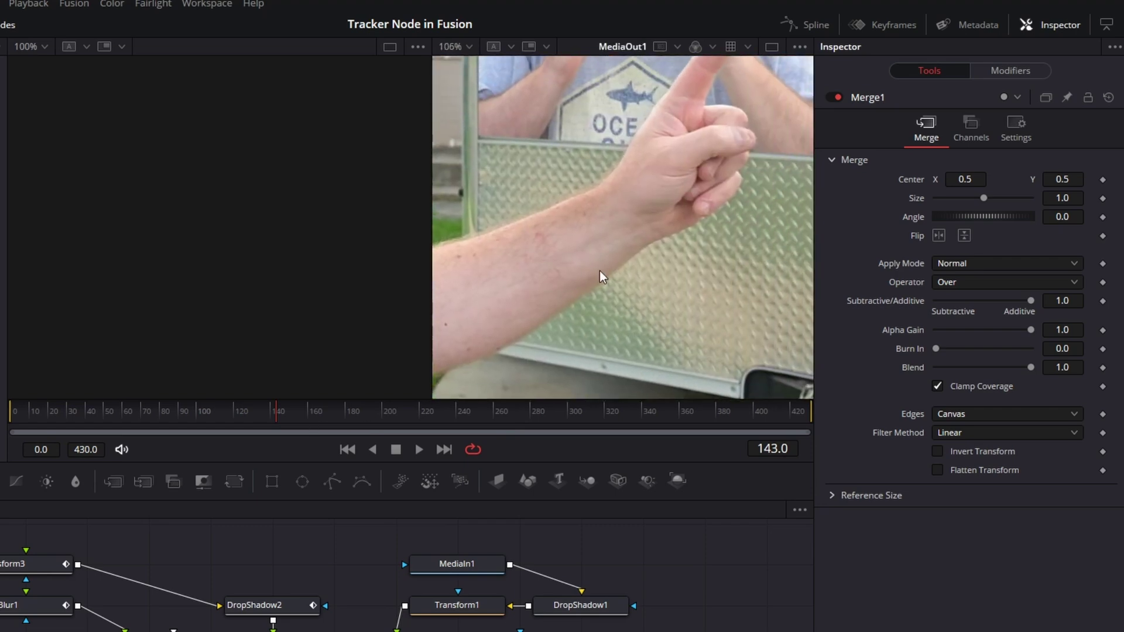
drag(599, 270, 535, 378)
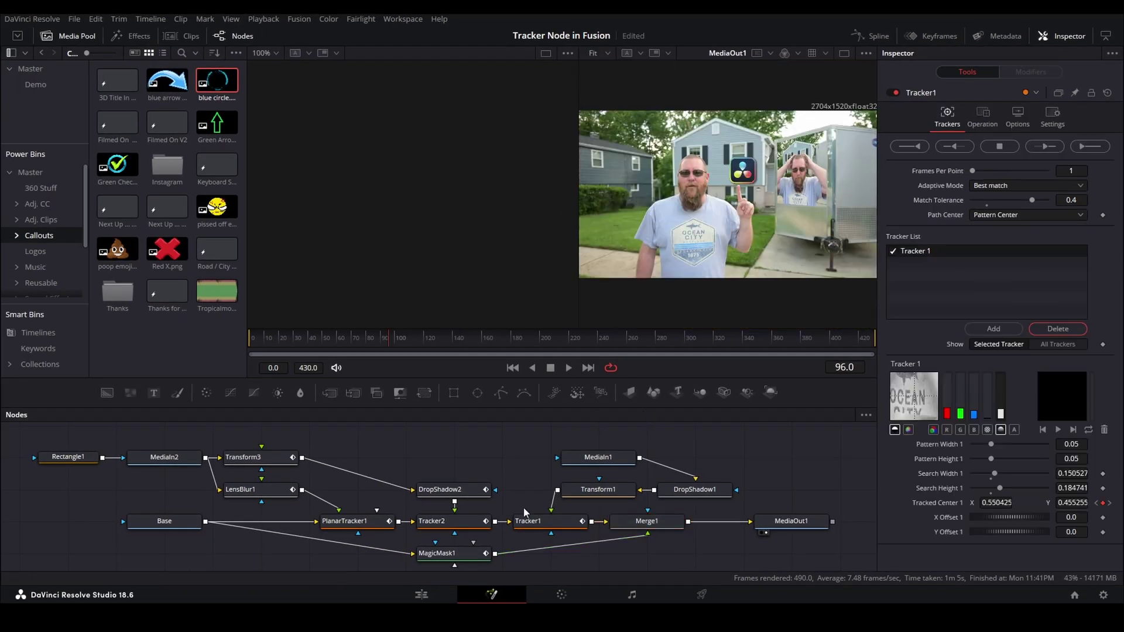
click(532, 522)
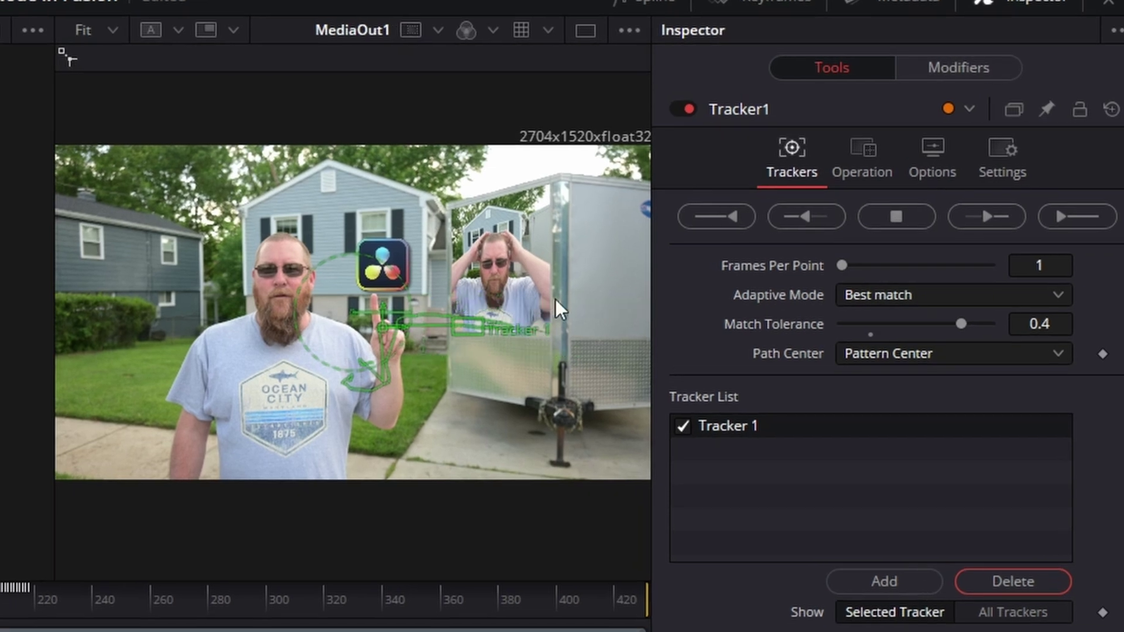
scroll(416, 339, up, 4)
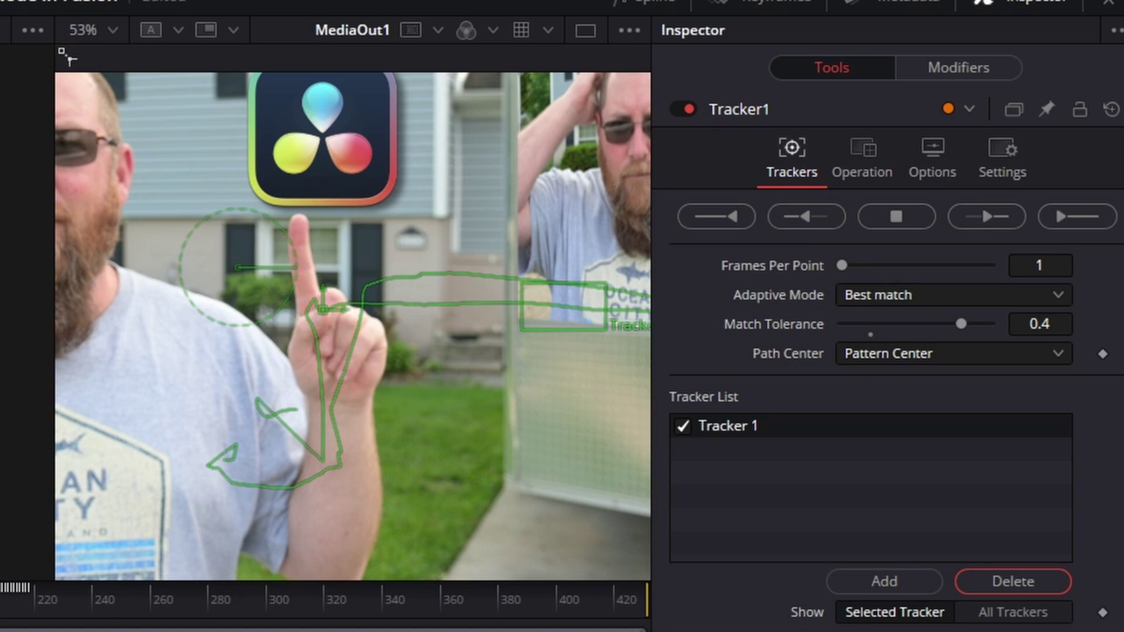
key(ctrl+k)
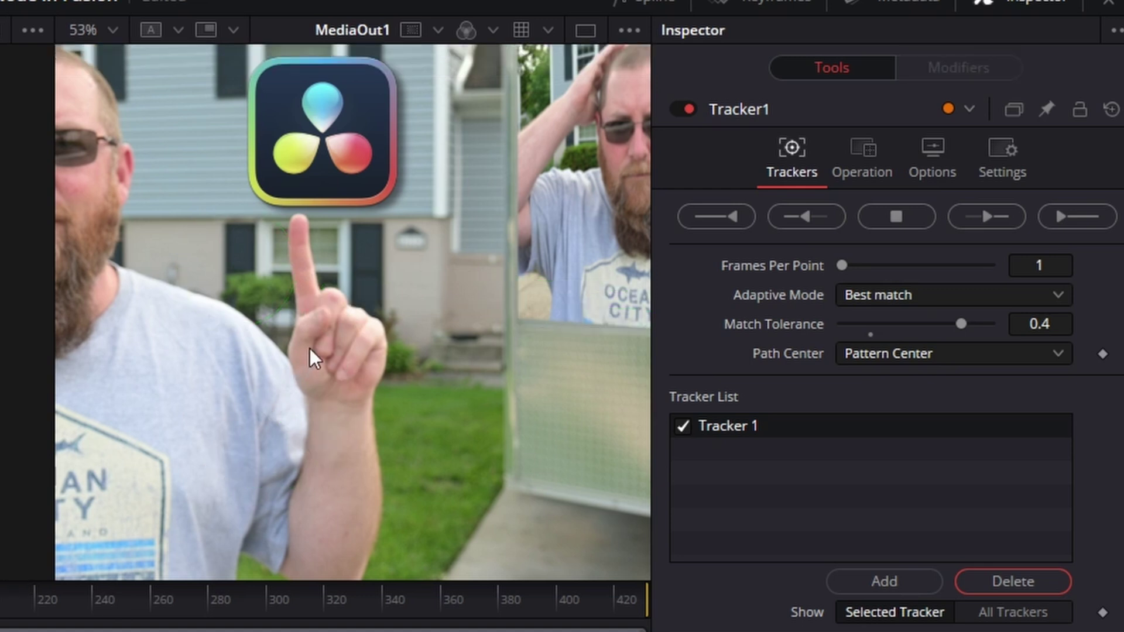
scroll(311, 349, up, 5)
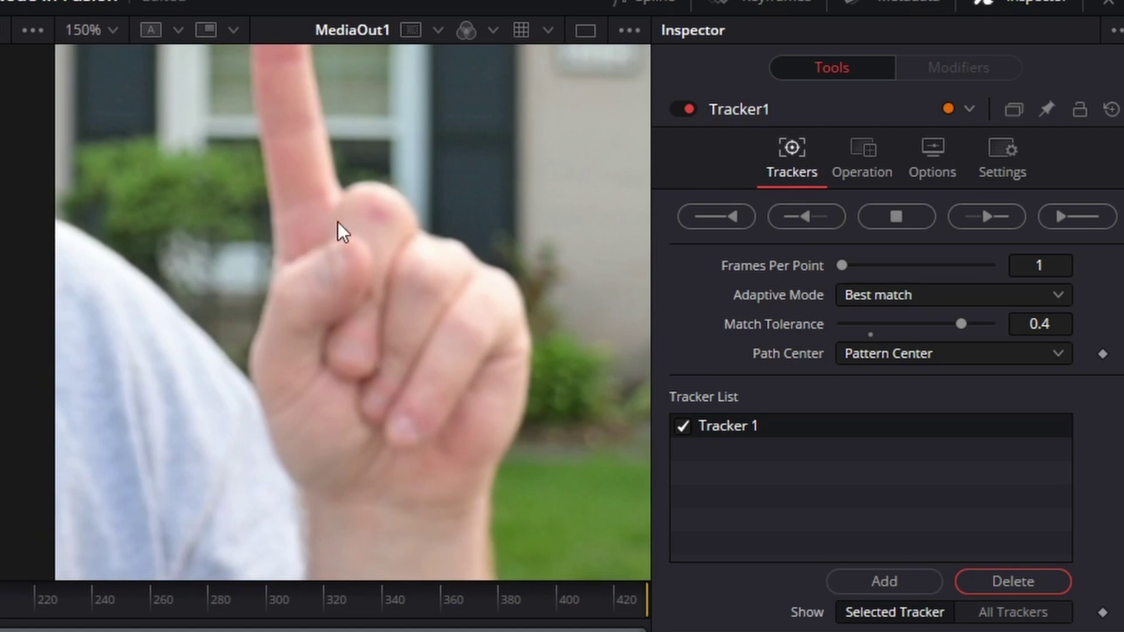
key(ctrl+k)
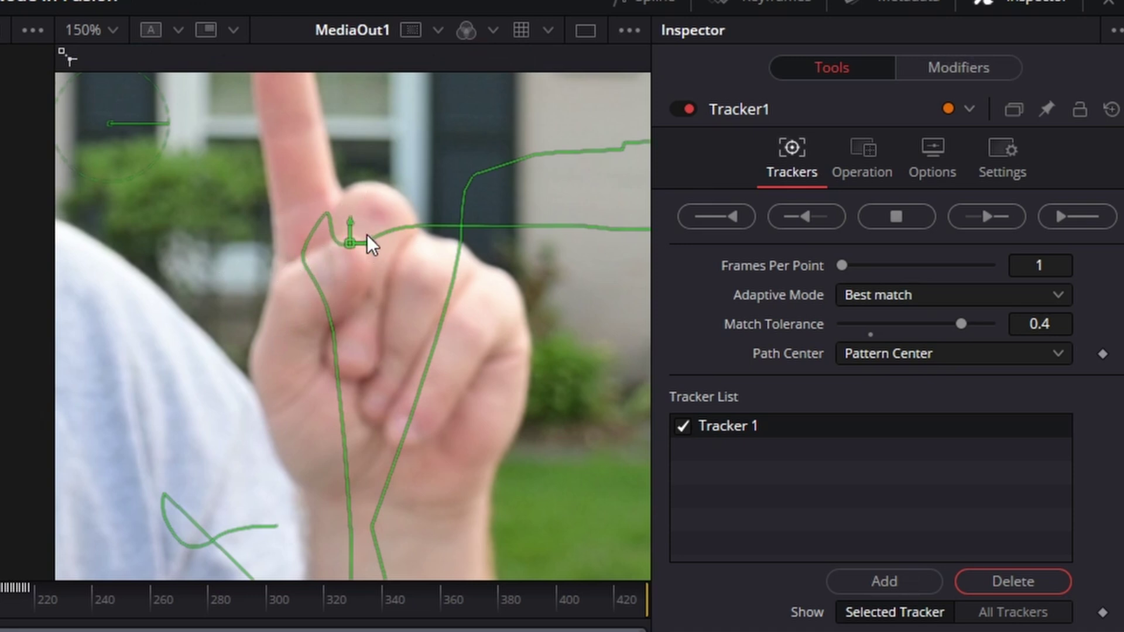
scroll(319, 237, down, 6)
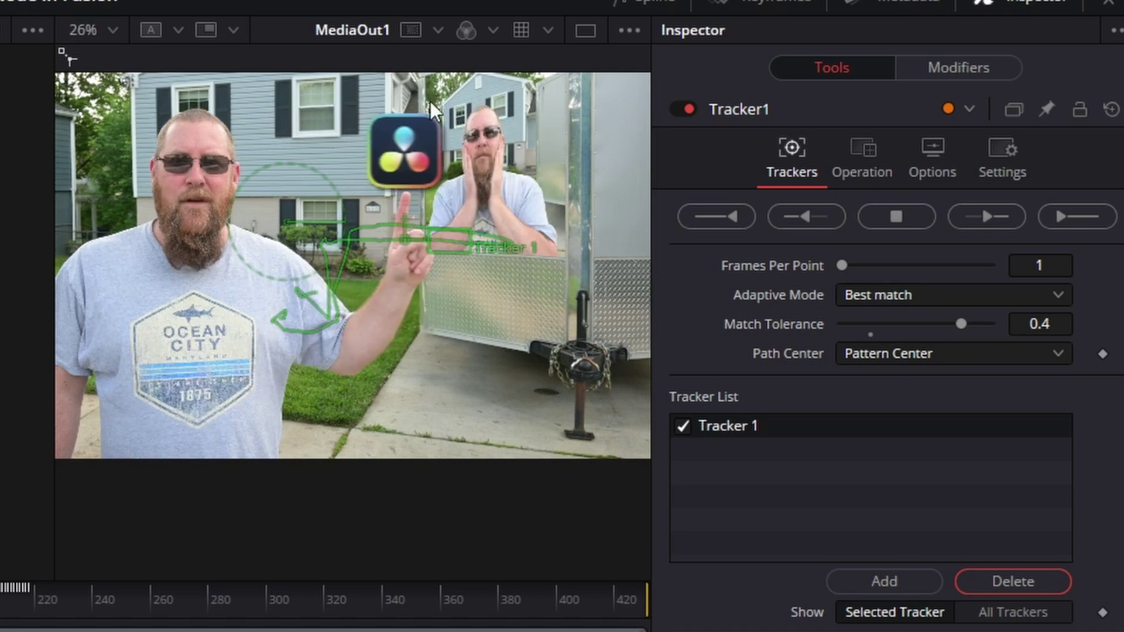
mouse_move(412, 229)
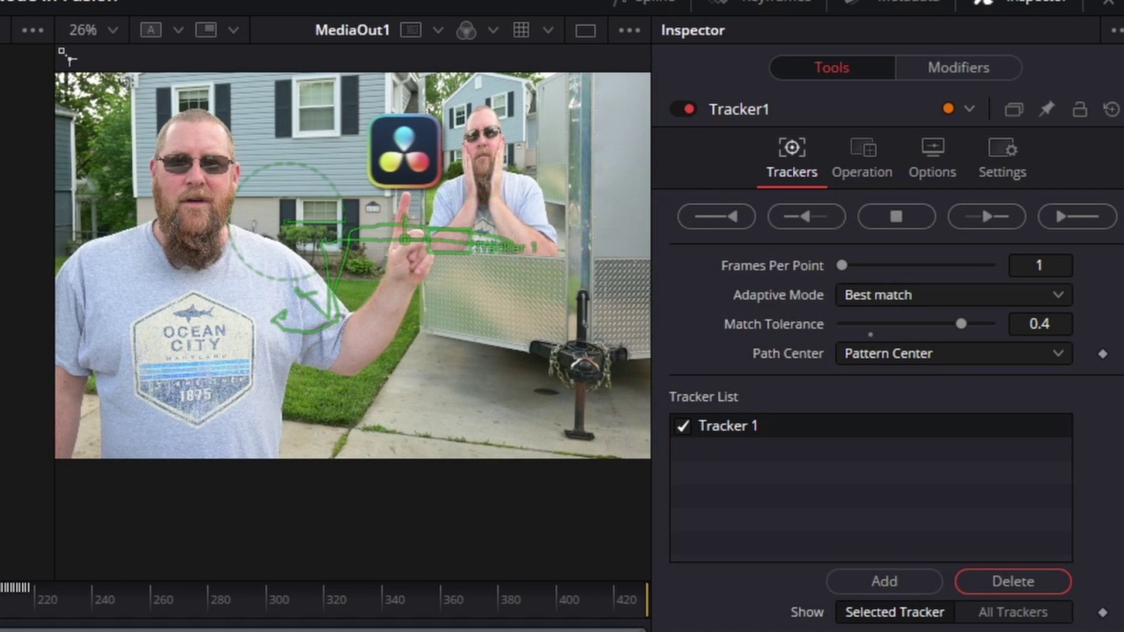